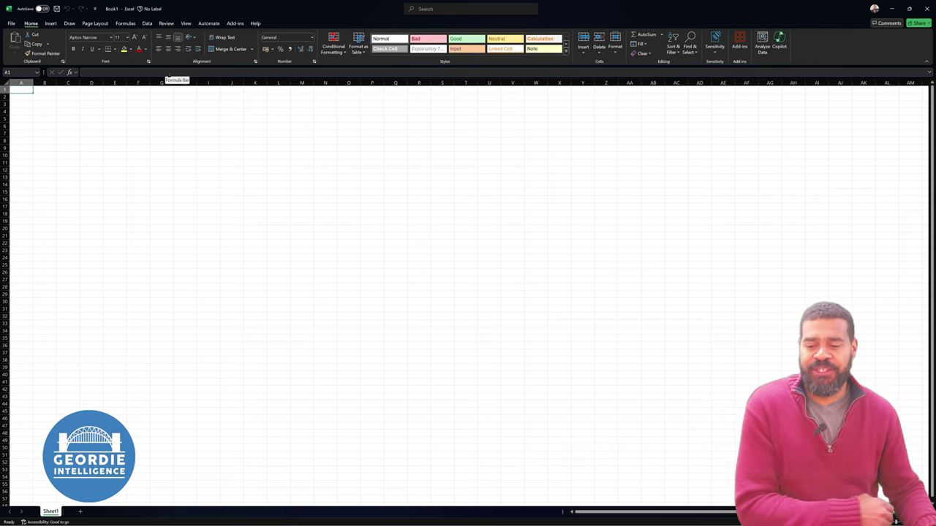
# Step: Open the From Power BI pane listing semantic models such as Yellow Taxis and Bikes_Agg
pyautogui.click(147, 24)
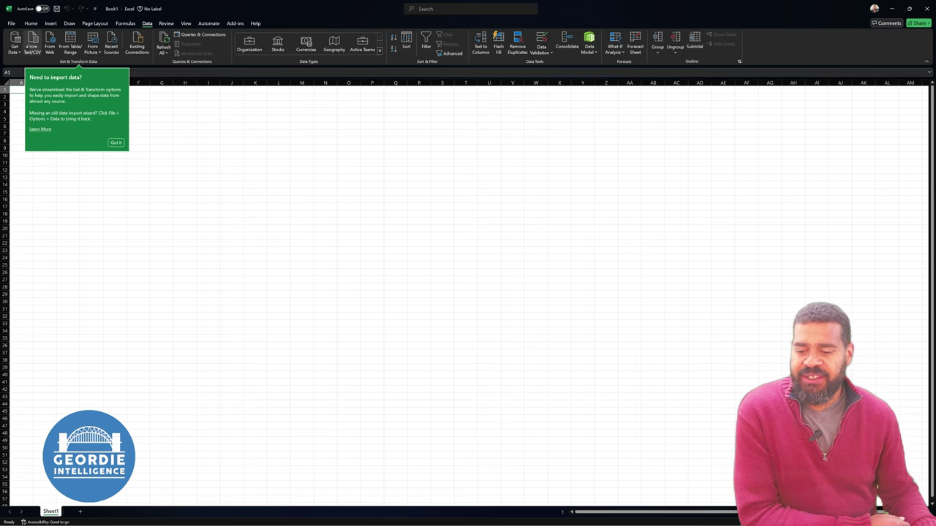
pyautogui.click(14, 46)
pyautogui.moveTo(29, 89)
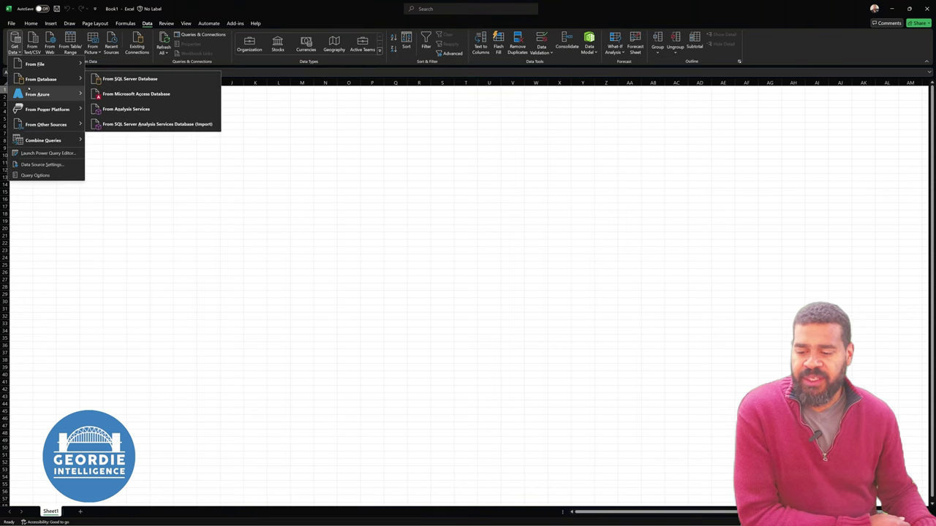
pyautogui.moveTo(51, 109)
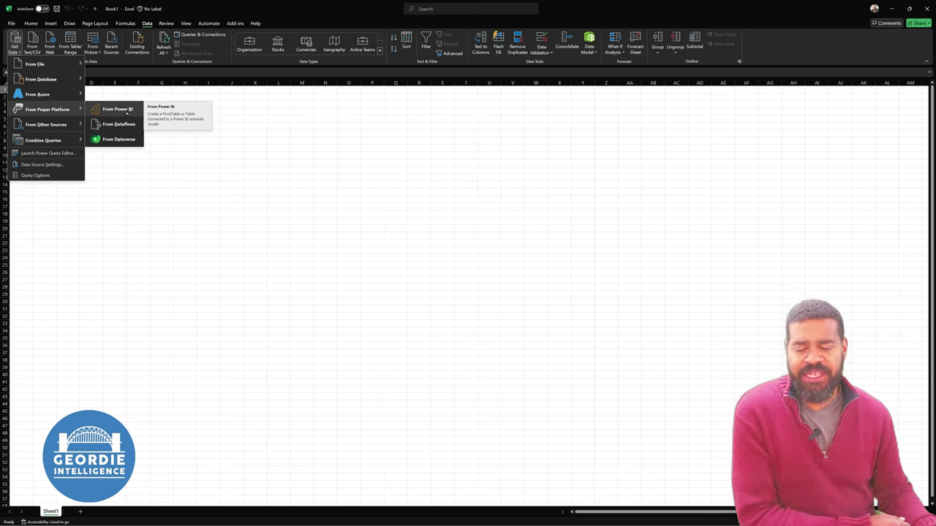
pyautogui.click(118, 109)
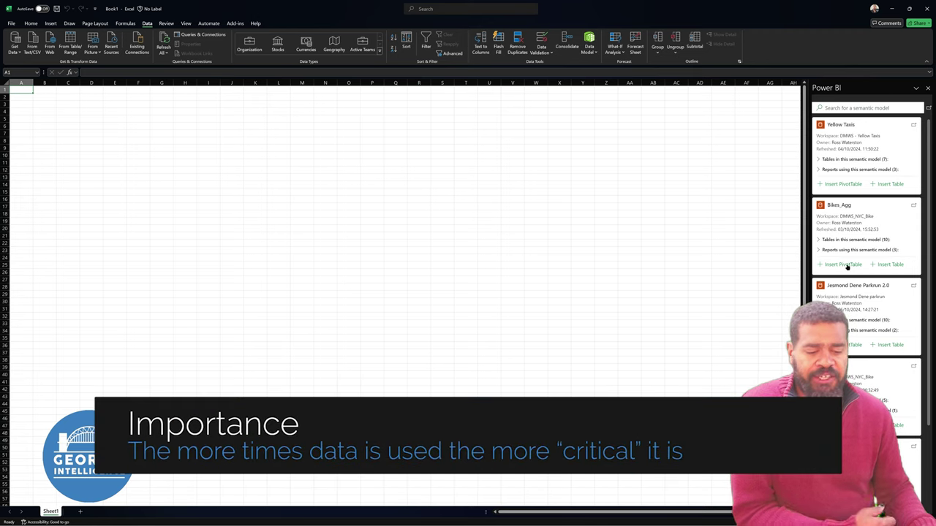
# Step: Insert an empty Bikes_Agg PivotTable on new Sheet2 and browse its PivotTable Fields list
pyautogui.click(845, 264)
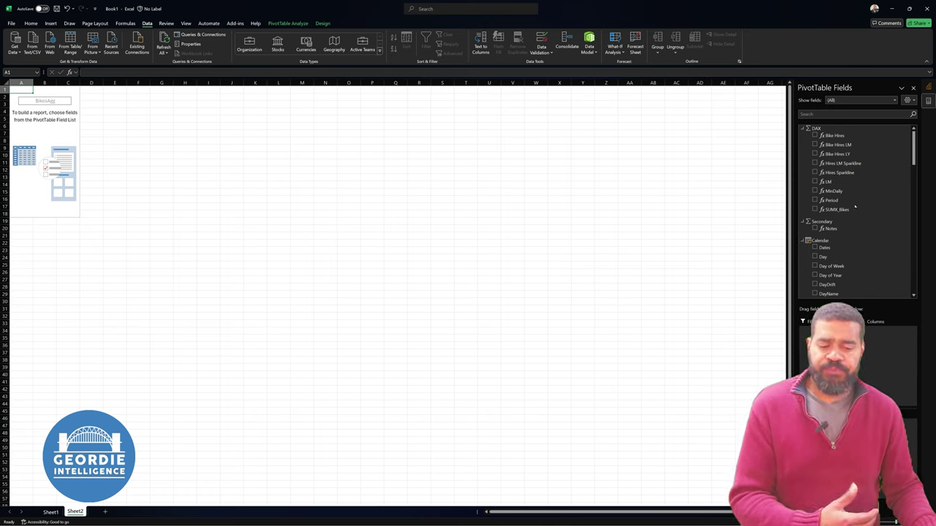
pyautogui.scroll(-1, 841, 180)
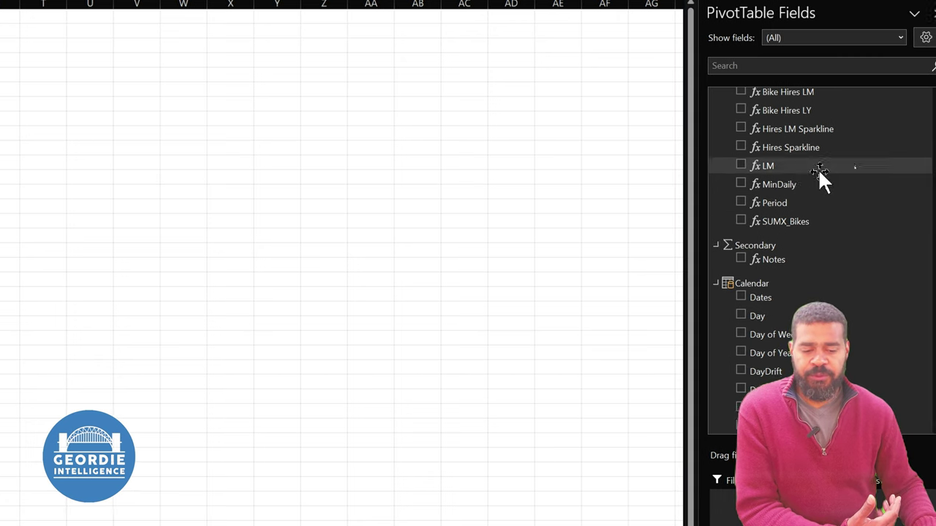
pyautogui.scroll(1, 819, 170)
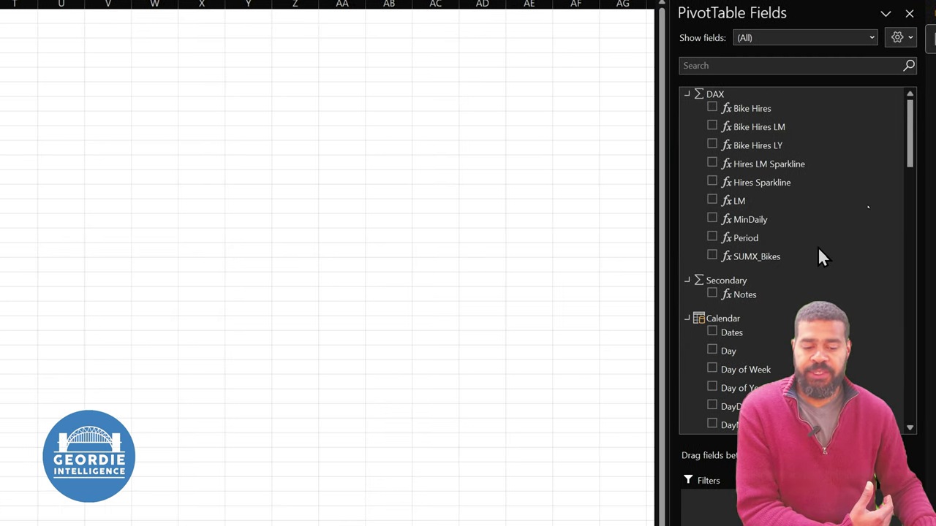
pyautogui.scroll(-5, 804, 285)
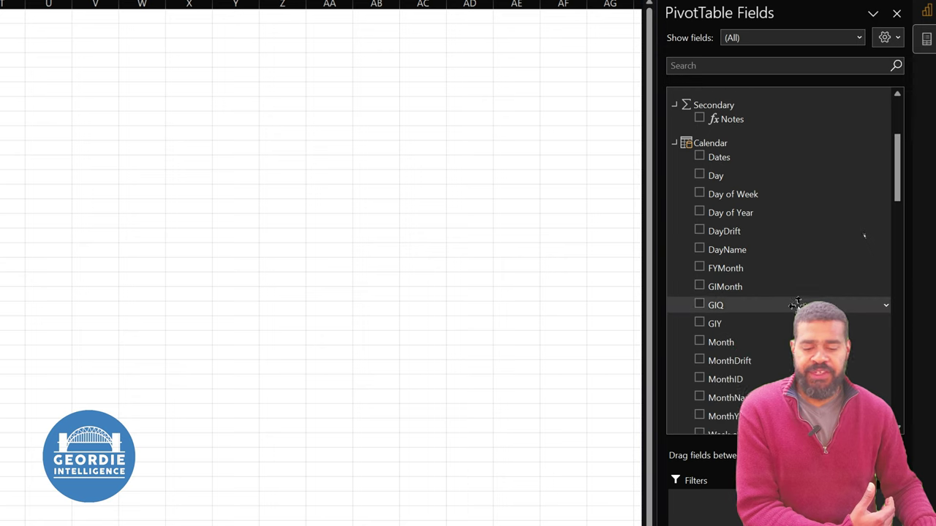
pyautogui.scroll(-2, 795, 303)
pyautogui.scroll(1, 804, 311)
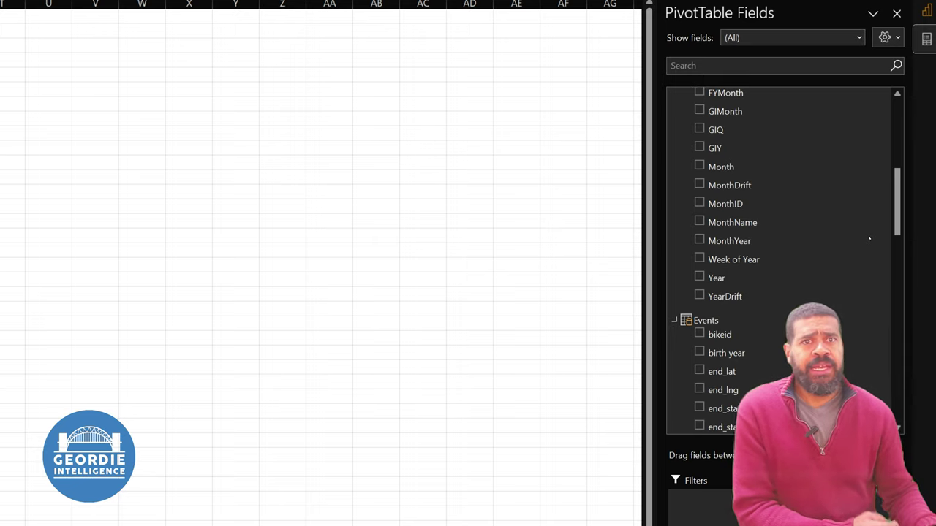
pyautogui.scroll(3, 780, 278)
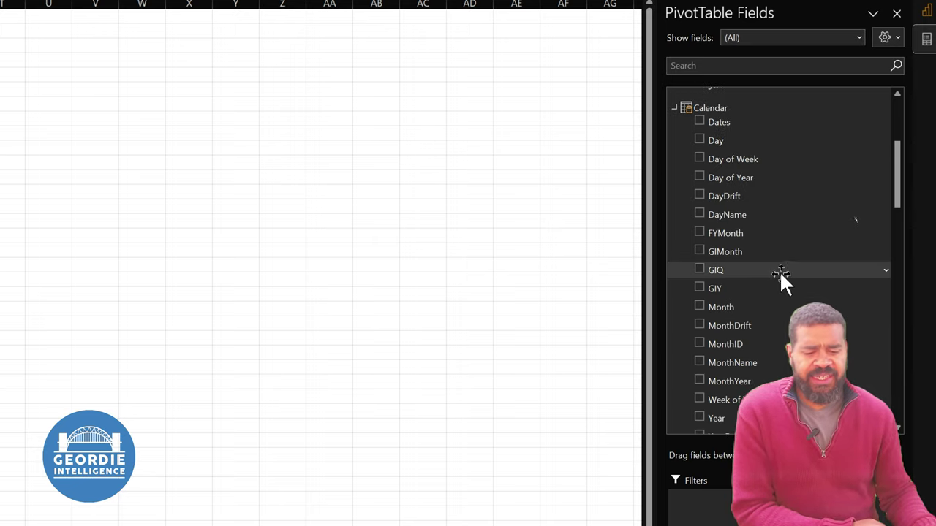
pyautogui.scroll(2, 780, 271)
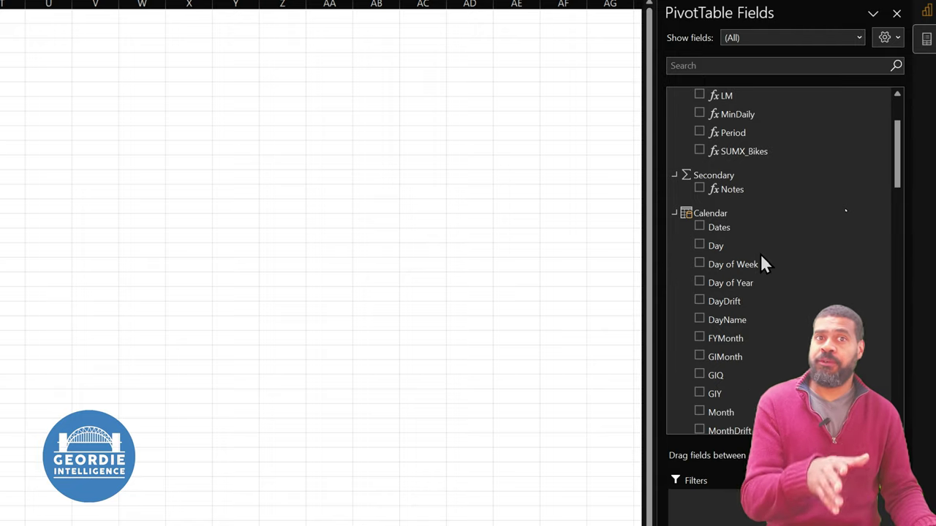
pyautogui.scroll(2, 761, 255)
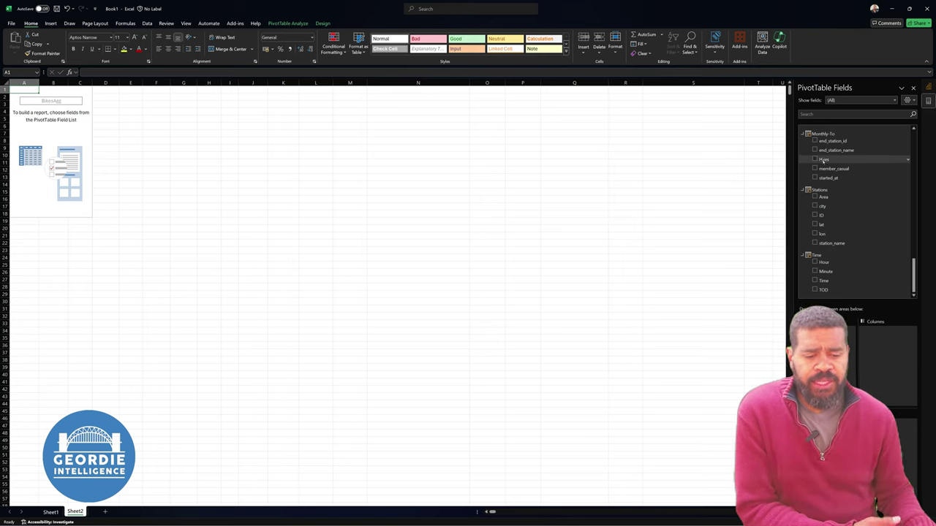
# Step: Add the Bike Hires measure and break it down by the Month calendar field
pyautogui.scroll(10, 837, 169)
pyautogui.scroll(3, 836, 169)
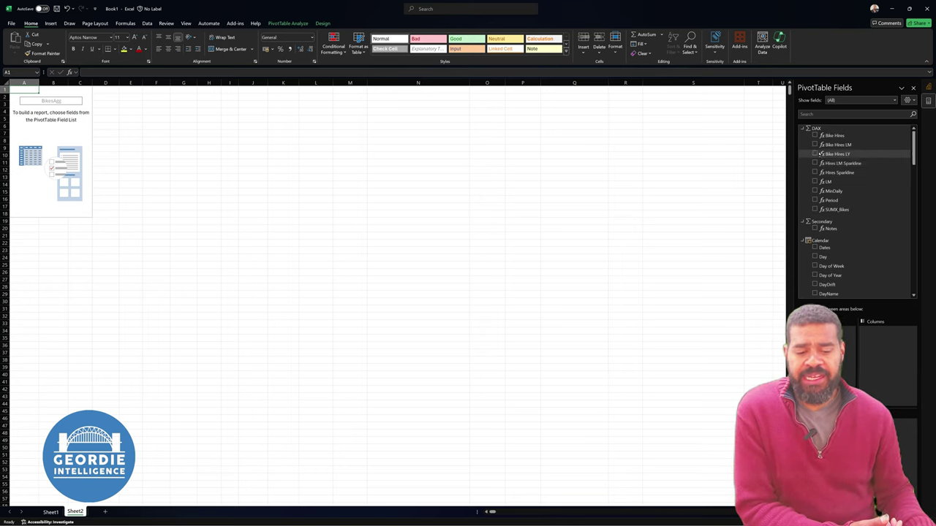
pyautogui.click(815, 136)
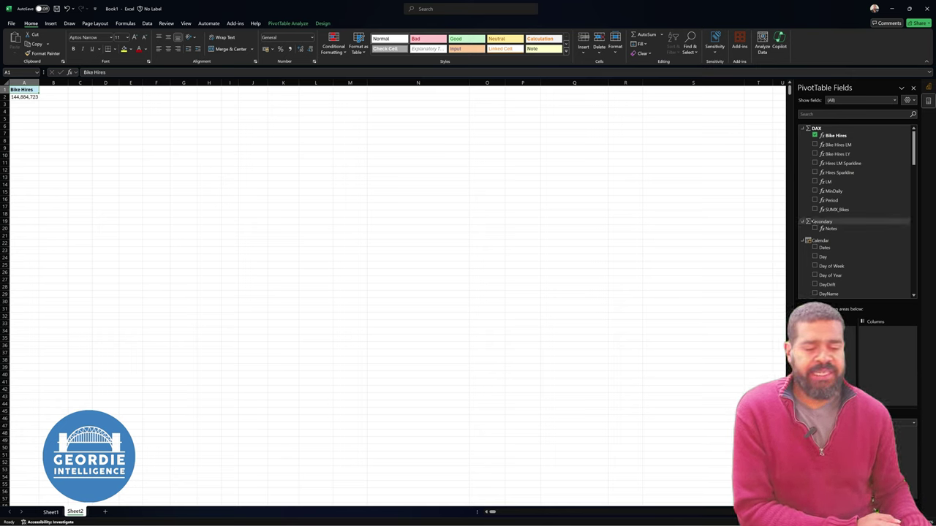
pyautogui.scroll(-2, 845, 256)
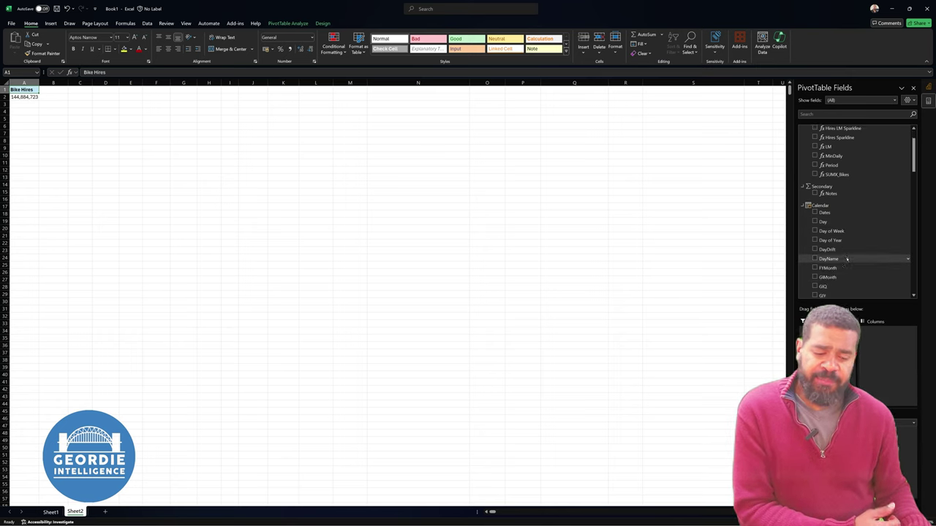
pyautogui.scroll(-1, 851, 257)
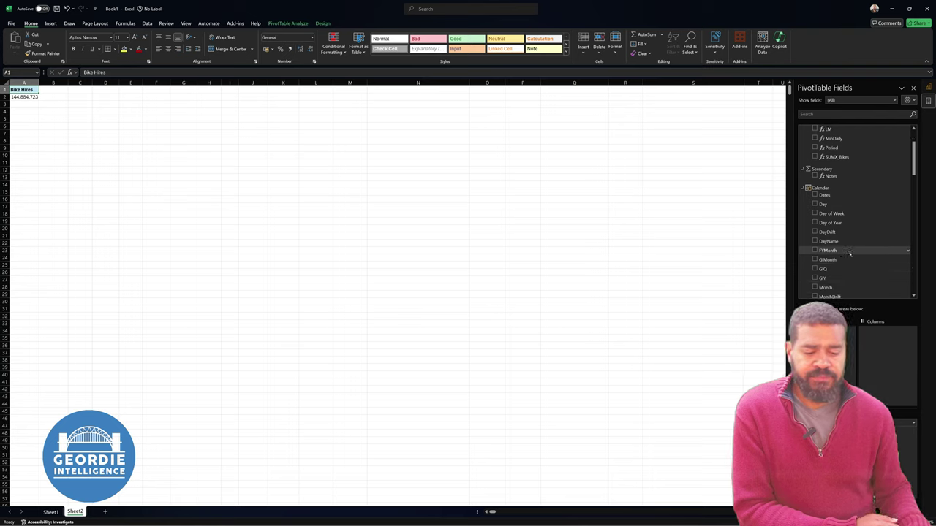
pyautogui.scroll(-2, 851, 257)
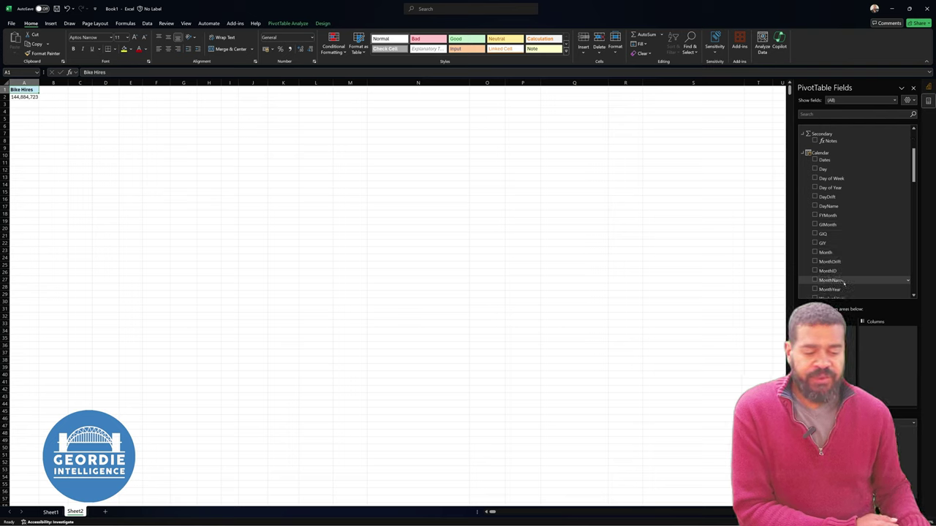
pyautogui.click(833, 290)
pyautogui.scroll(-2, 841, 228)
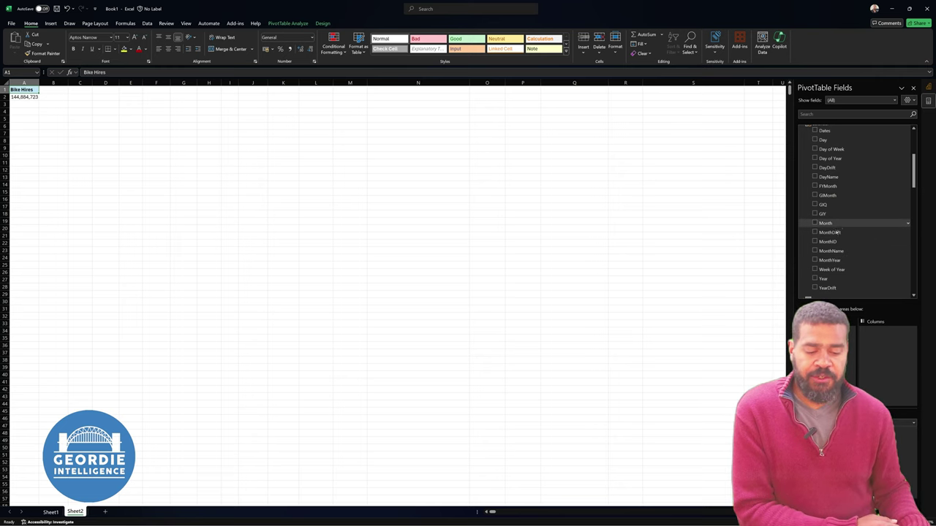
pyautogui.click(840, 224)
pyautogui.click(840, 224)
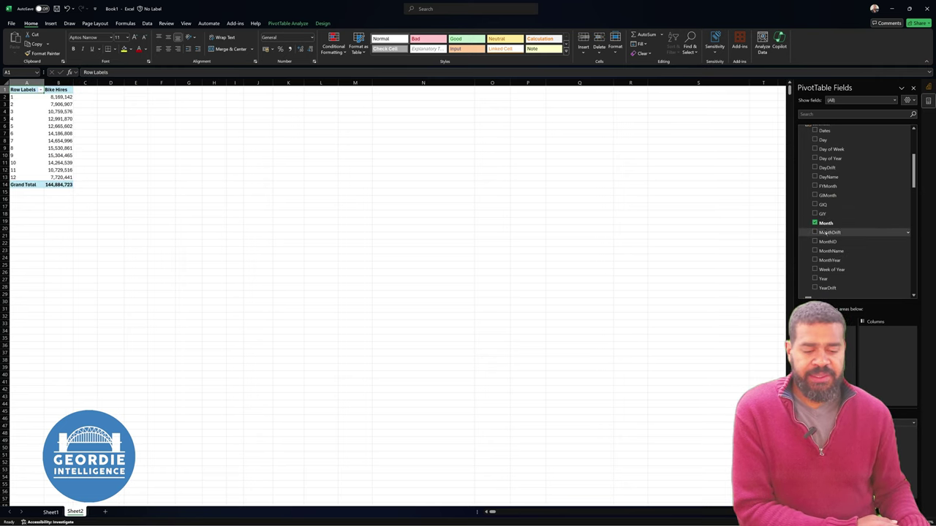
# Step: Spread hires across Year columns 2019–2024 and use month names Jan–Dec as row labels
pyautogui.click(848, 279)
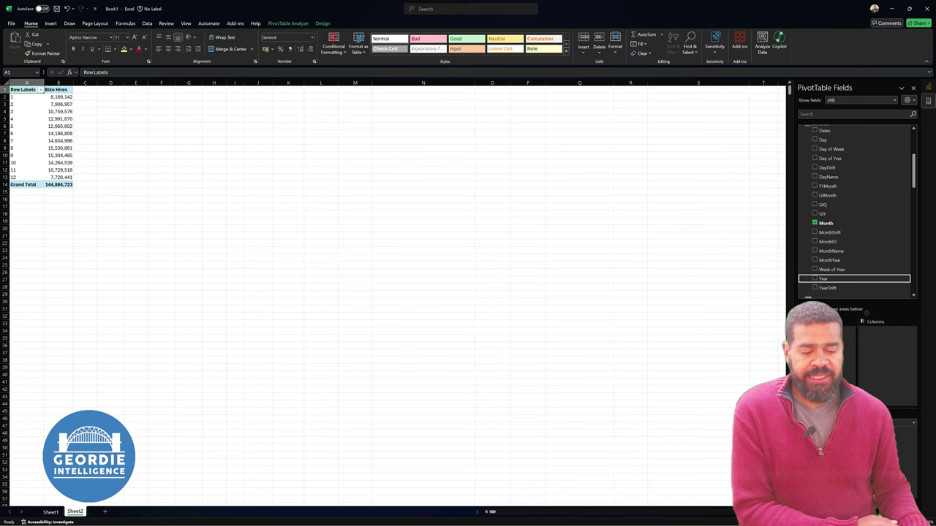
pyautogui.moveTo(878, 334); pyautogui.dragTo(879, 333)
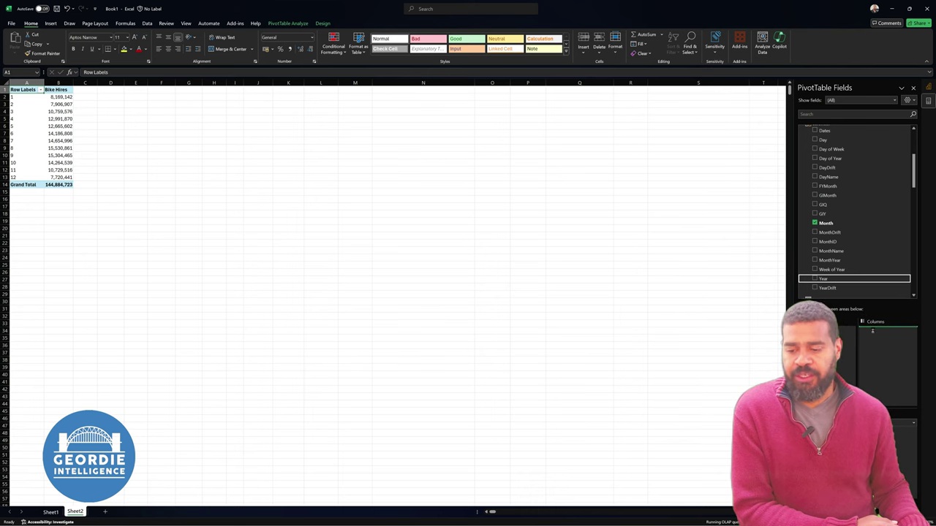
pyautogui.click(833, 250)
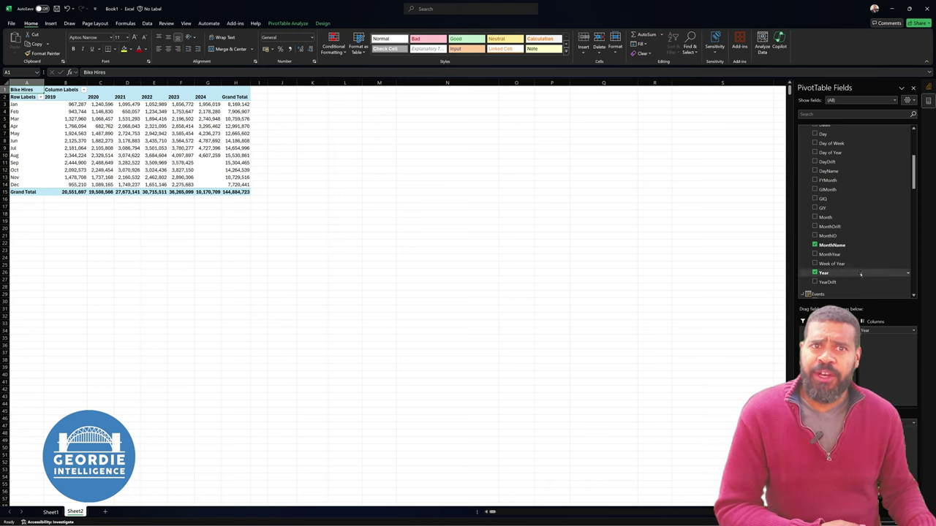
pyautogui.scroll(1, 852, 257)
pyautogui.scroll(5, 852, 258)
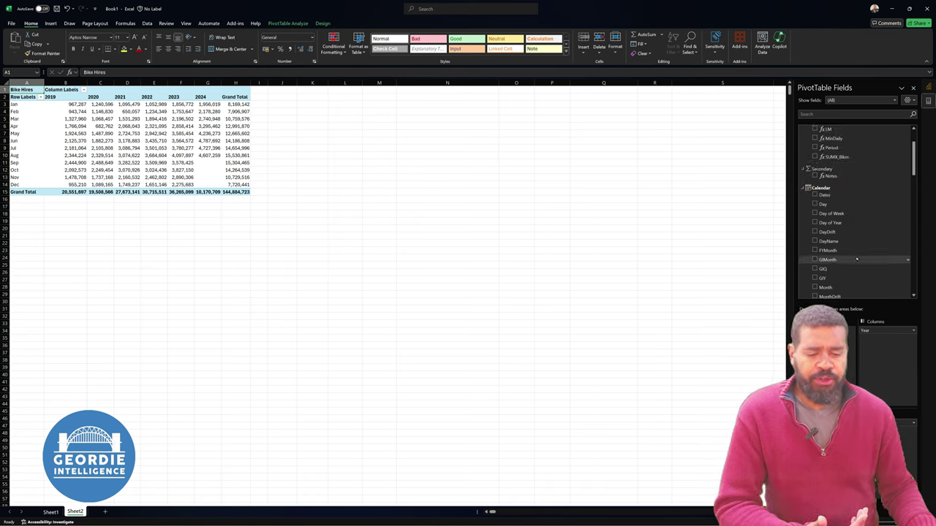
# Step: Insert a slicer on the Stations table's Area field, listing Bronx through Queens
pyautogui.click(127, 126)
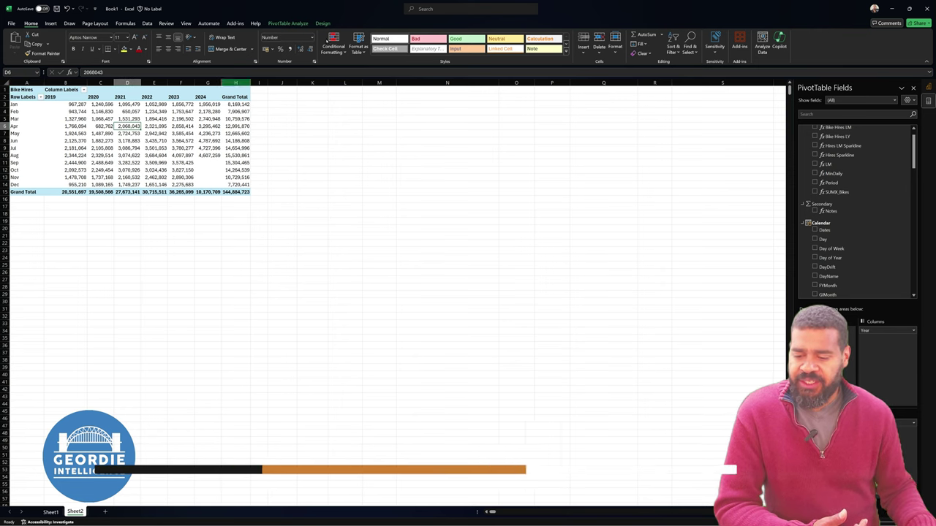
pyautogui.click(284, 24)
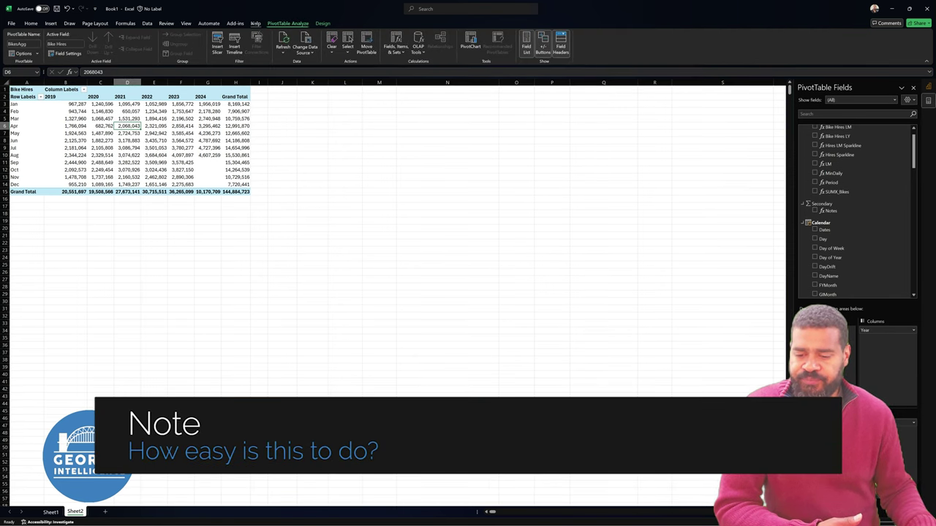
pyautogui.click(217, 41)
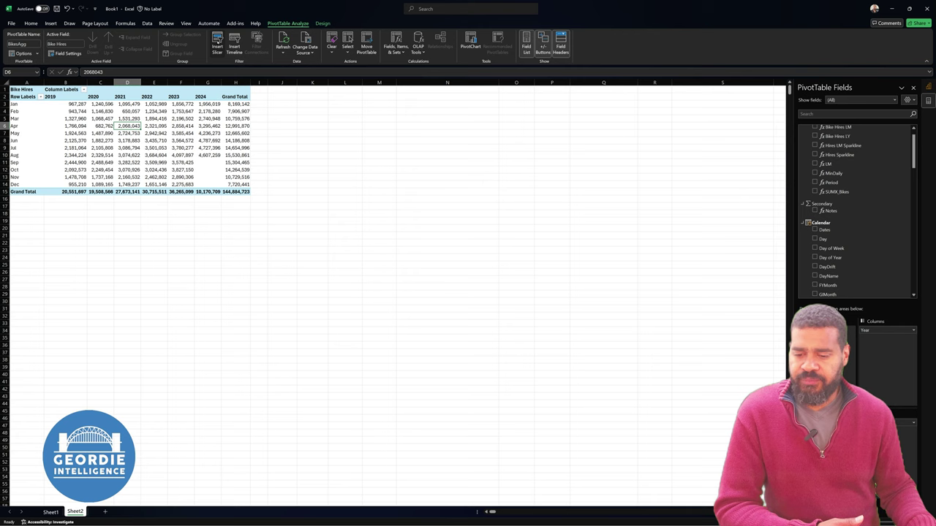
pyautogui.scroll(-10, 311, 174)
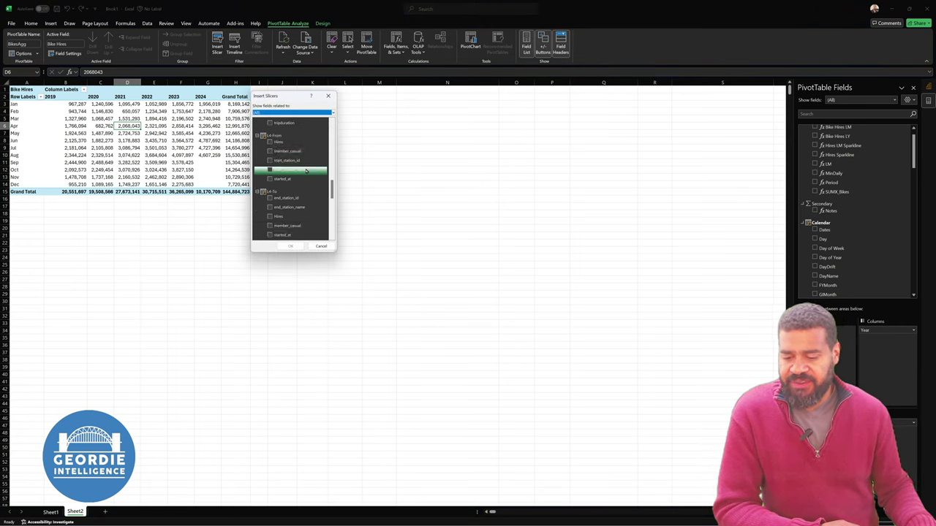
pyautogui.scroll(-10, 300, 175)
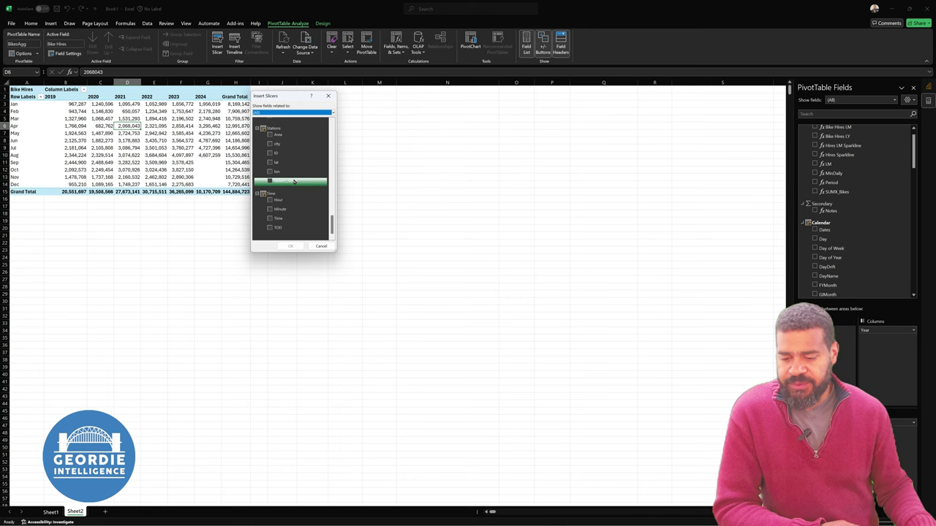
pyautogui.click(293, 135)
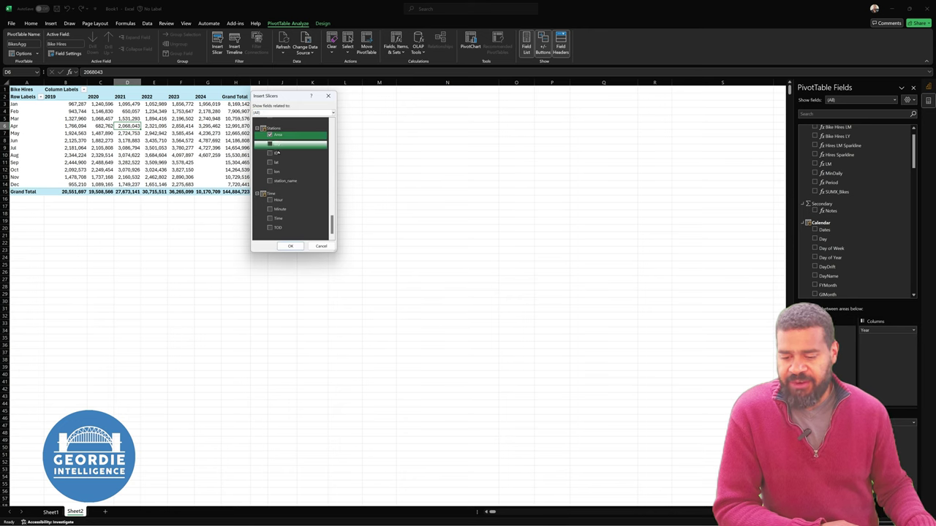
pyautogui.click(293, 248)
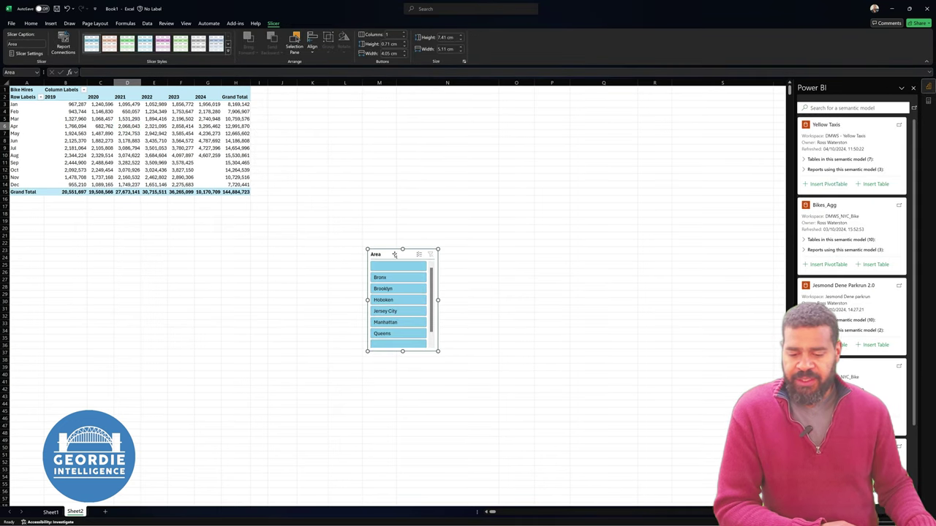
# Step: Move the Area slicer beside the pivot and filter hires to Brooklyn, totalling 30,677,093
pyautogui.moveTo(394, 254); pyautogui.dragTo(381, 153)
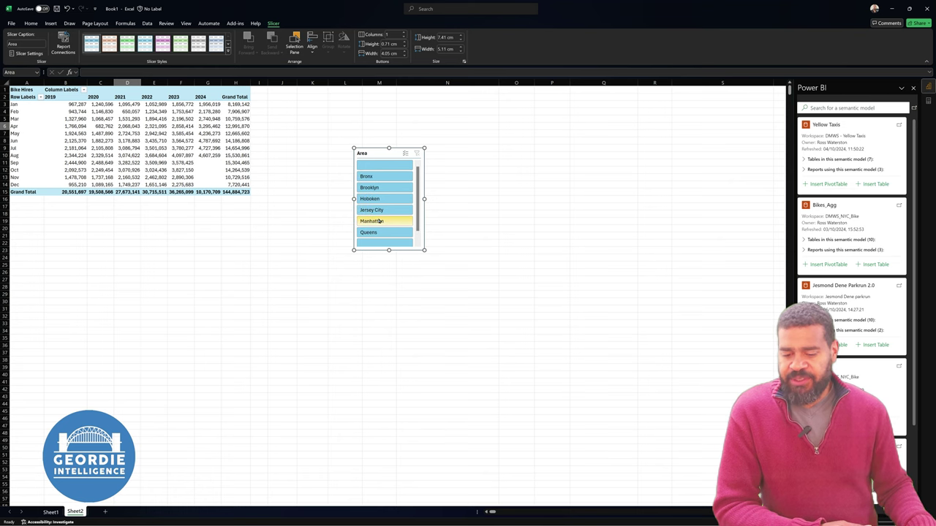
pyautogui.click(380, 221)
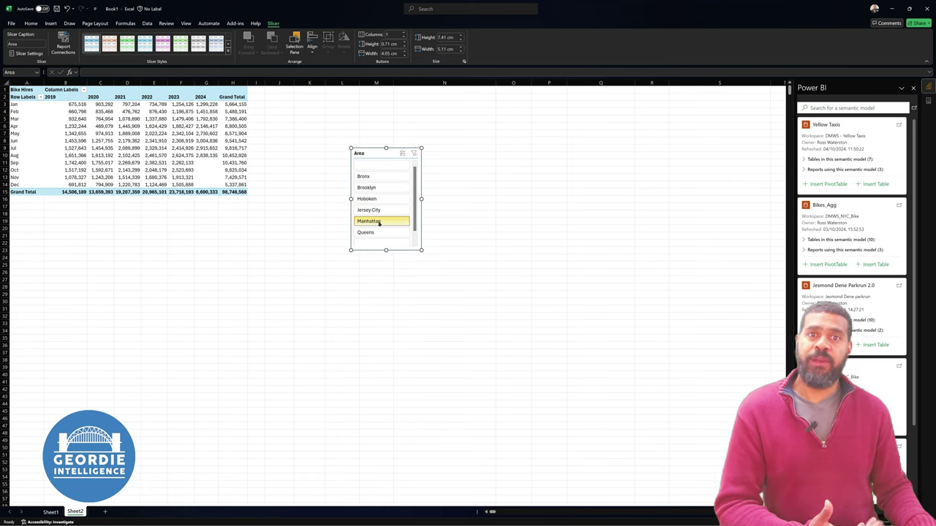
pyautogui.click(383, 176)
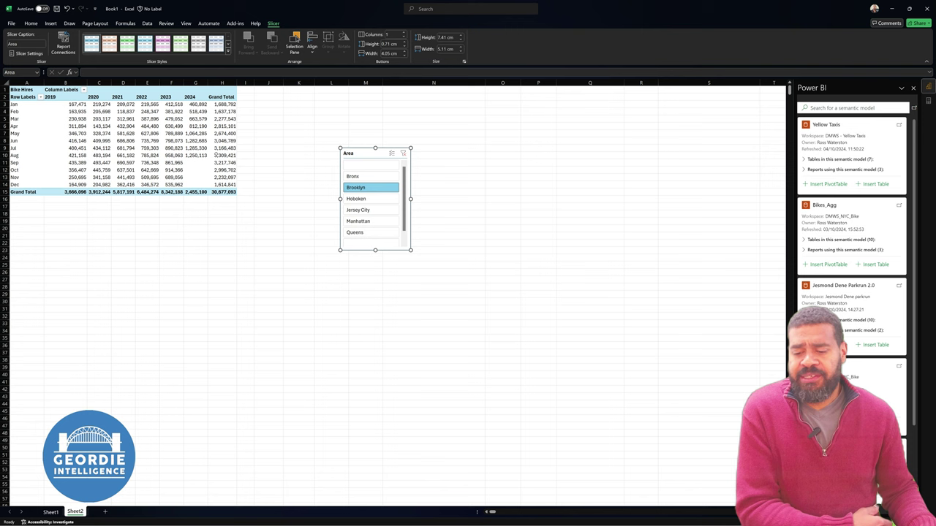
pyautogui.click(167, 140)
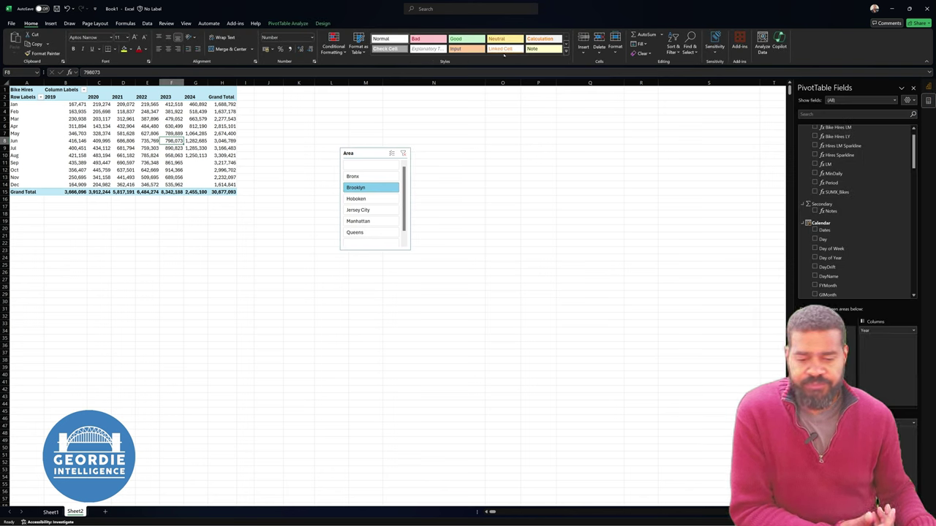
# Step: Insert a line PivotChart of monthly Bike Hires and enlarge it to about 22 cm wide
pyautogui.click(288, 24)
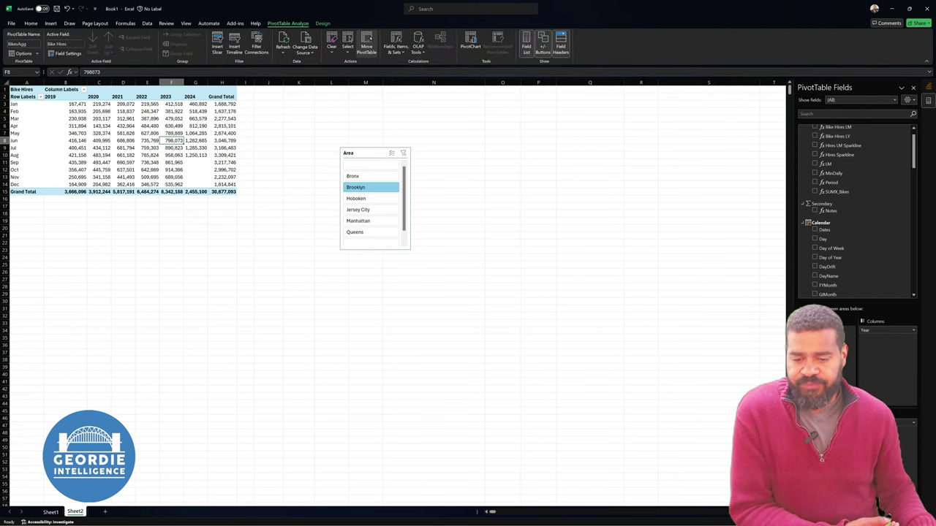
pyautogui.click(470, 47)
pyautogui.click(537, 366)
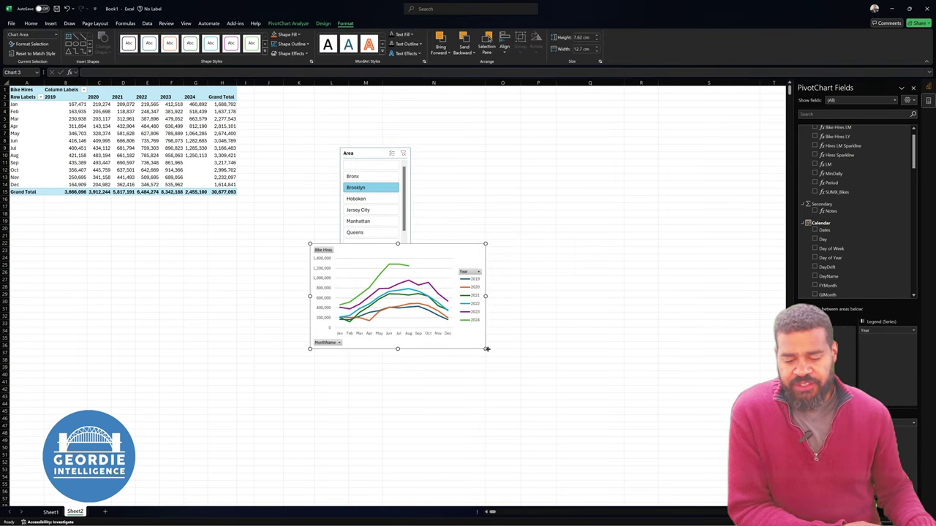
pyautogui.moveTo(486, 350); pyautogui.dragTo(615, 406)
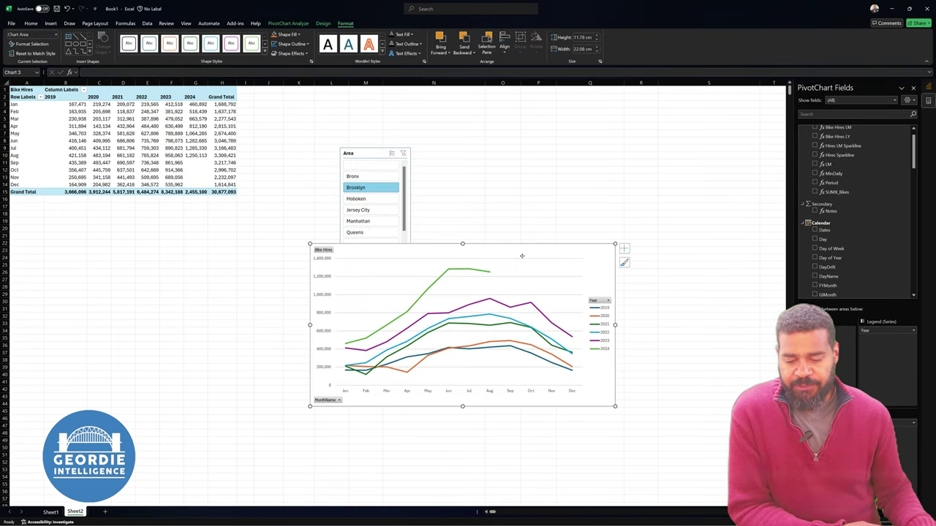
pyautogui.moveTo(521, 256); pyautogui.dragTo(491, 165)
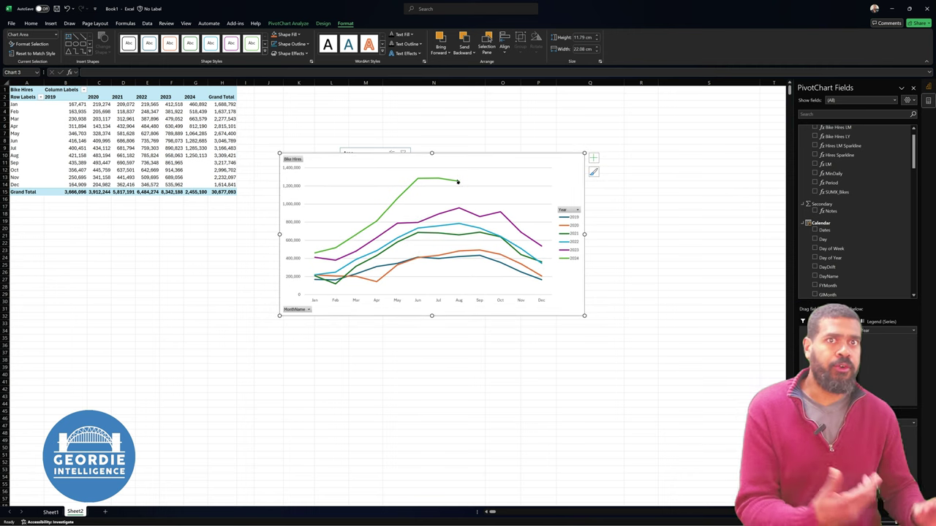
# Step: Clear the Area filter to show all areas and place the chart below the slicer
pyautogui.moveTo(458, 180)
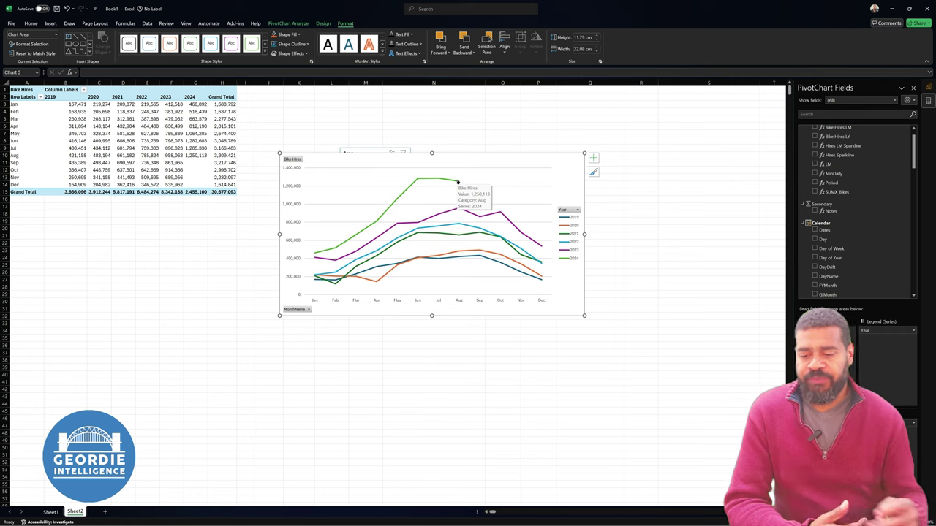
pyautogui.moveTo(467, 161); pyautogui.dragTo(370, 238)
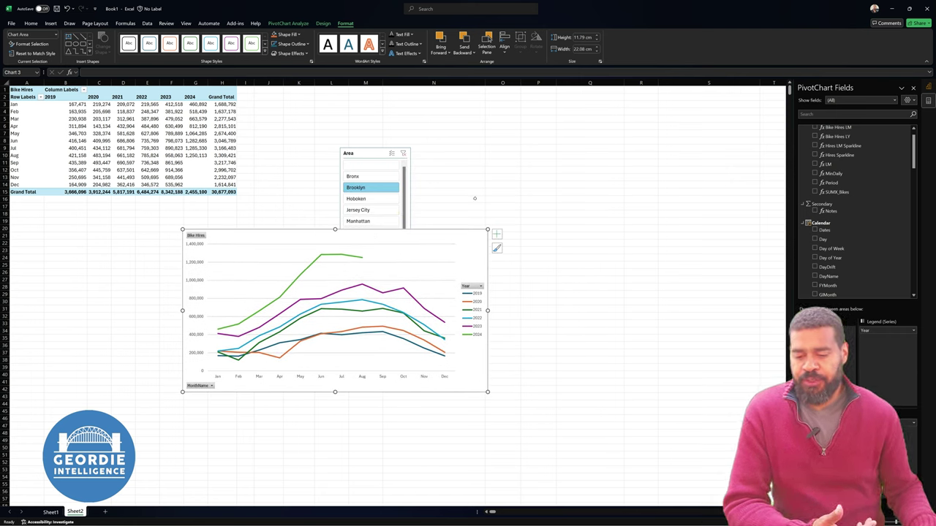
pyautogui.click(405, 153)
pyautogui.scroll(-2, 377, 118)
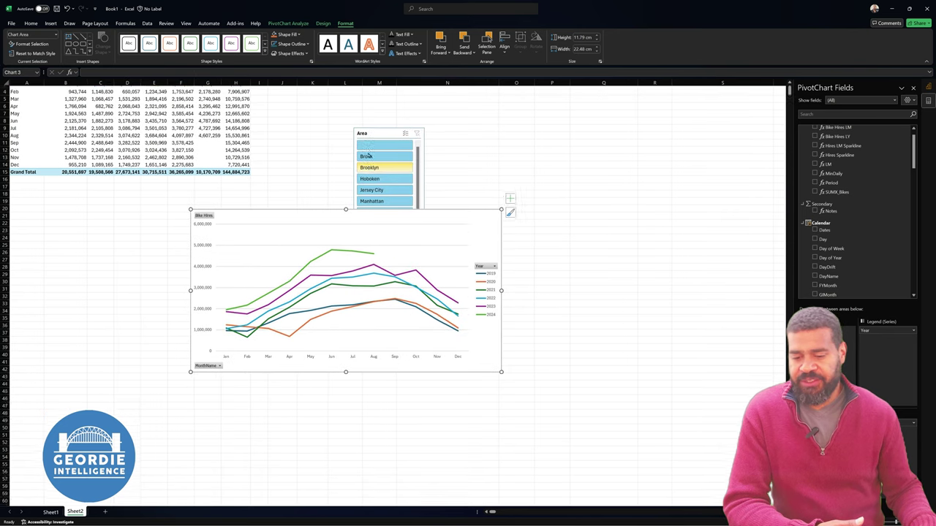
pyautogui.moveTo(468, 217); pyautogui.dragTo(377, 255)
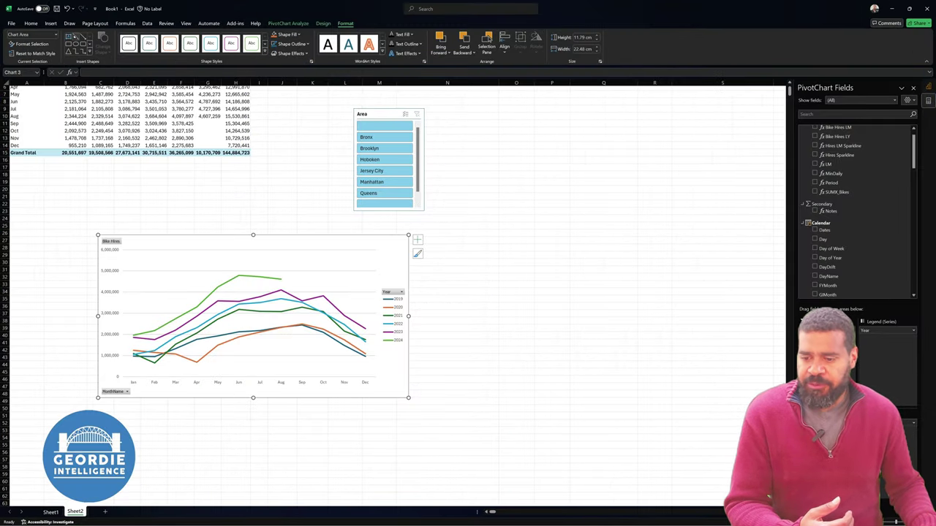
# Step: Insert an empty PivotTable from the Yellow Taxis Power BI model onto new Sheet3
pyautogui.click(51, 24)
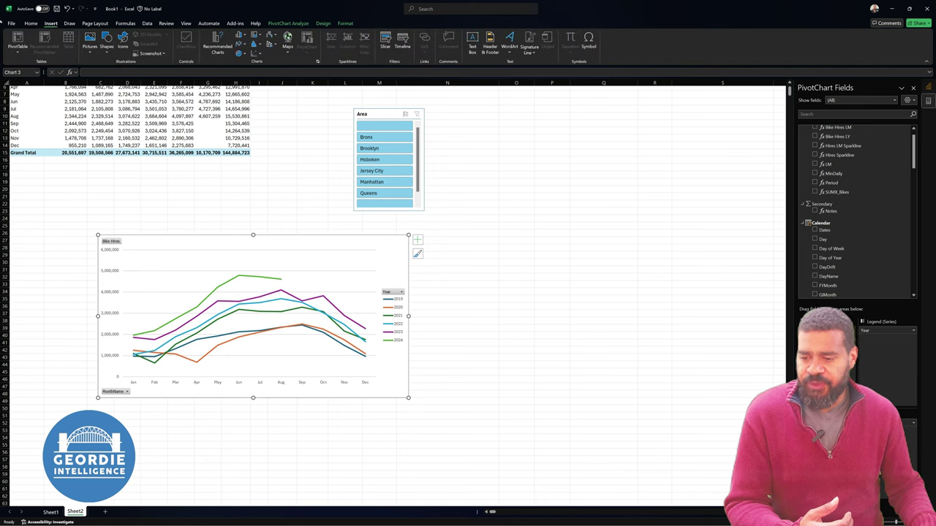
pyautogui.click(147, 24)
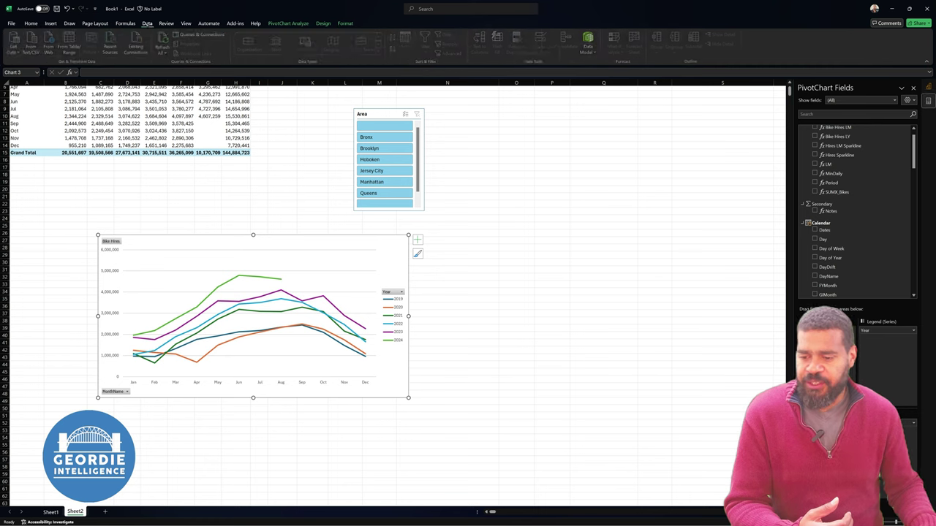
pyautogui.click(15, 46)
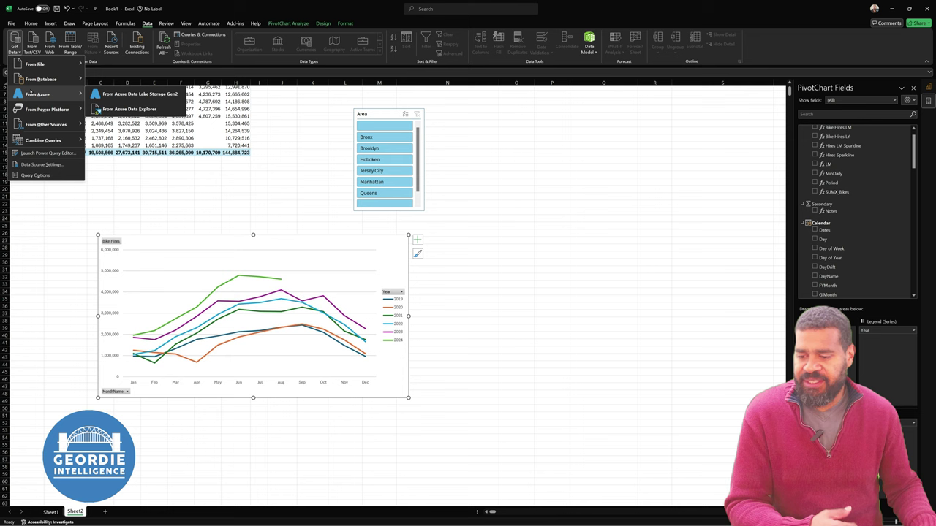
pyautogui.moveTo(47, 109)
pyautogui.click(119, 110)
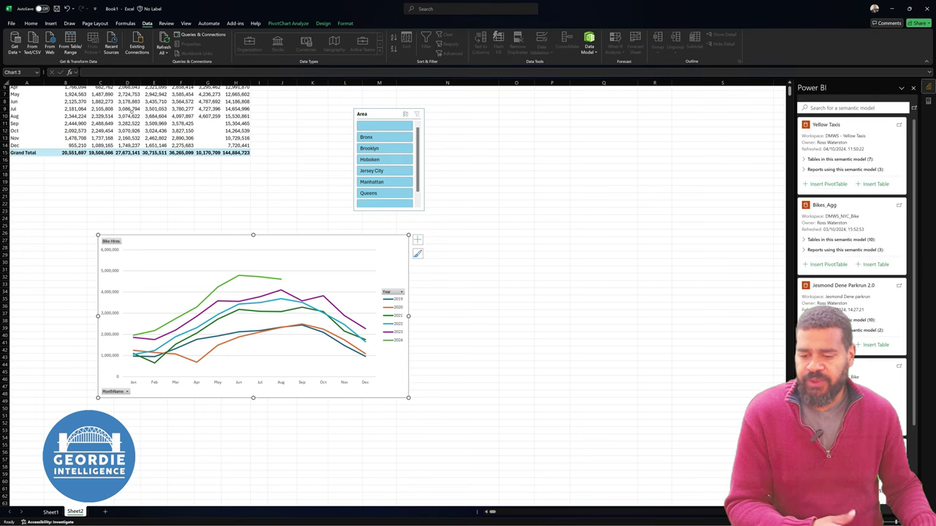
pyautogui.click(825, 185)
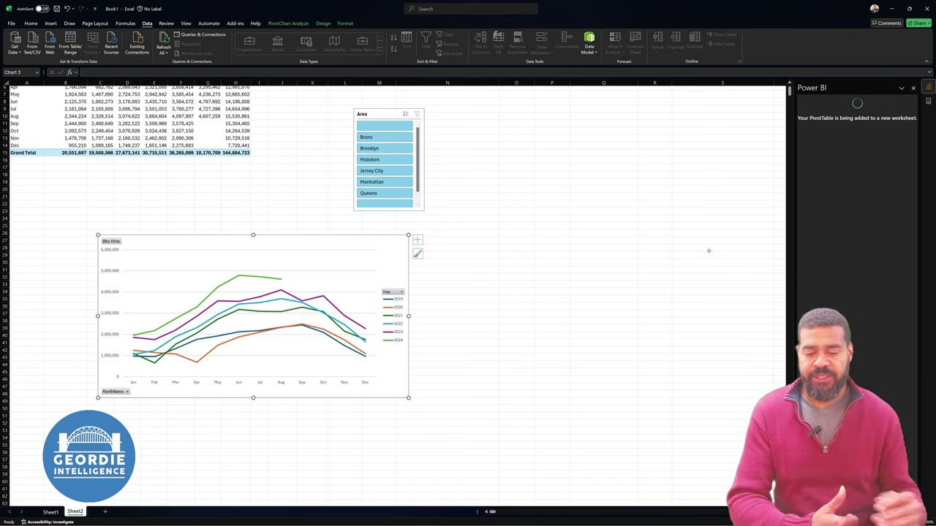
pyautogui.click(623, 218)
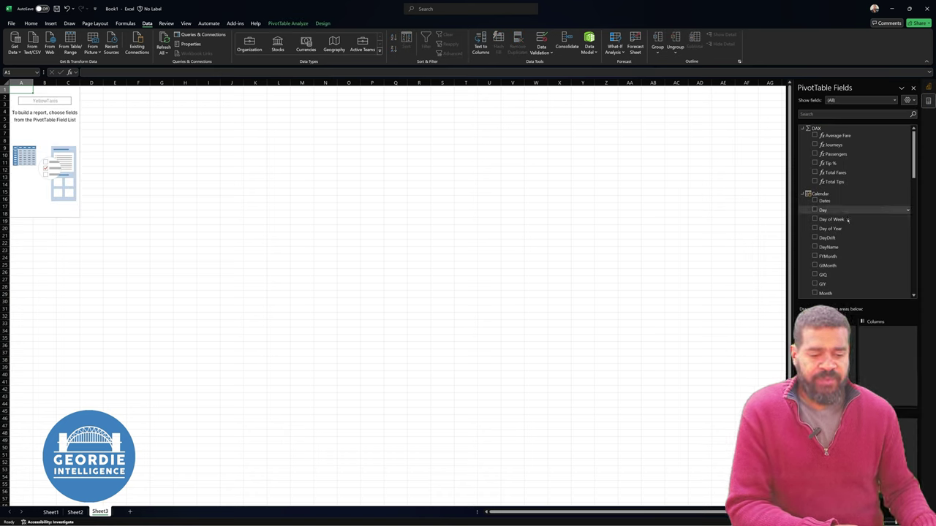
# Step: Add Journeys with MonthName as rows and Year as columns, totalling 234,911,068
pyautogui.click(833, 145)
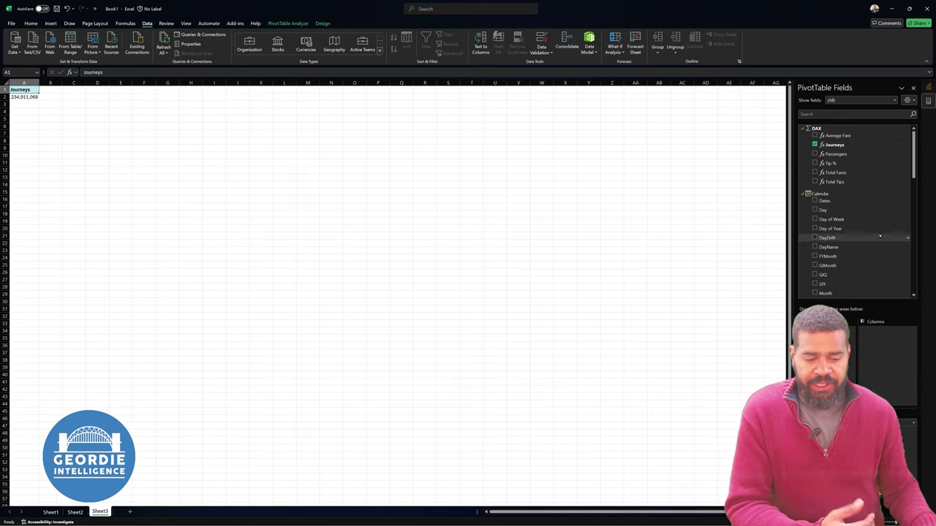
pyautogui.scroll(-3, 841, 237)
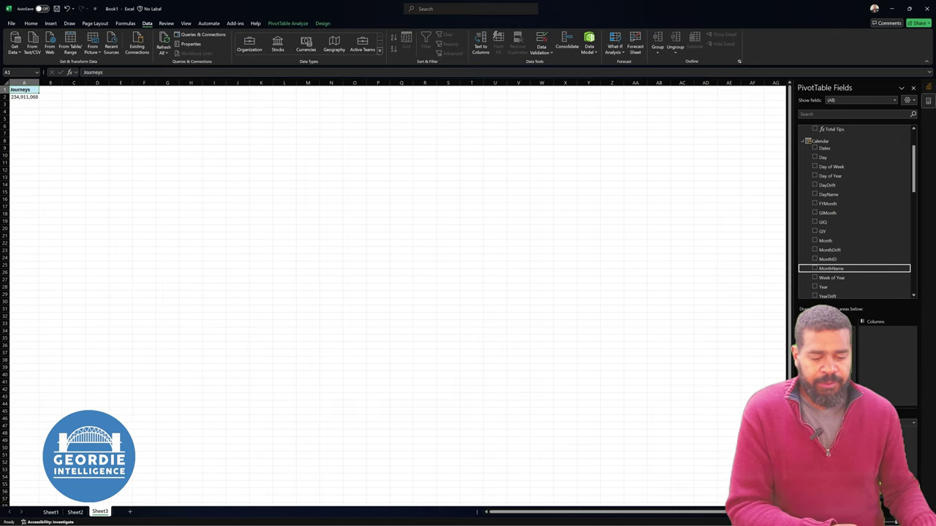
pyautogui.click(815, 268)
pyautogui.moveTo(824, 287); pyautogui.dragTo(877, 339)
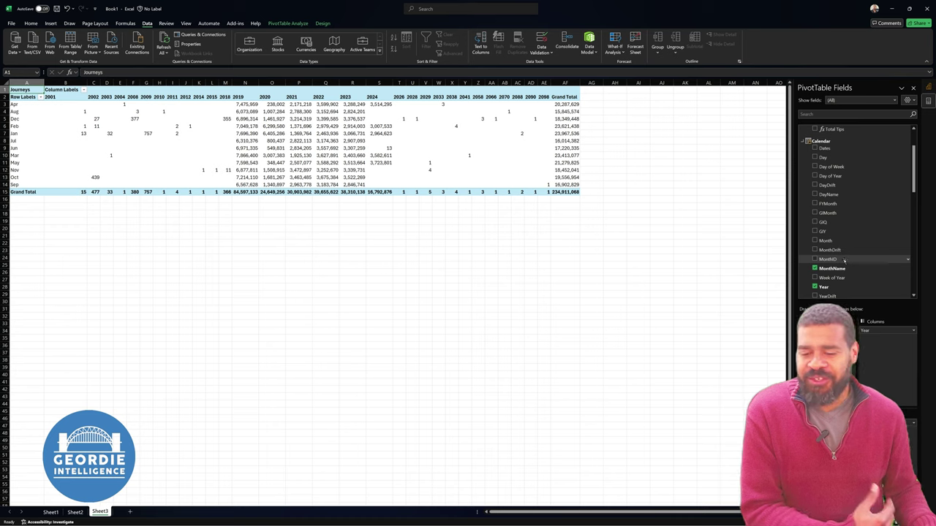
pyautogui.scroll(-1, 858, 251)
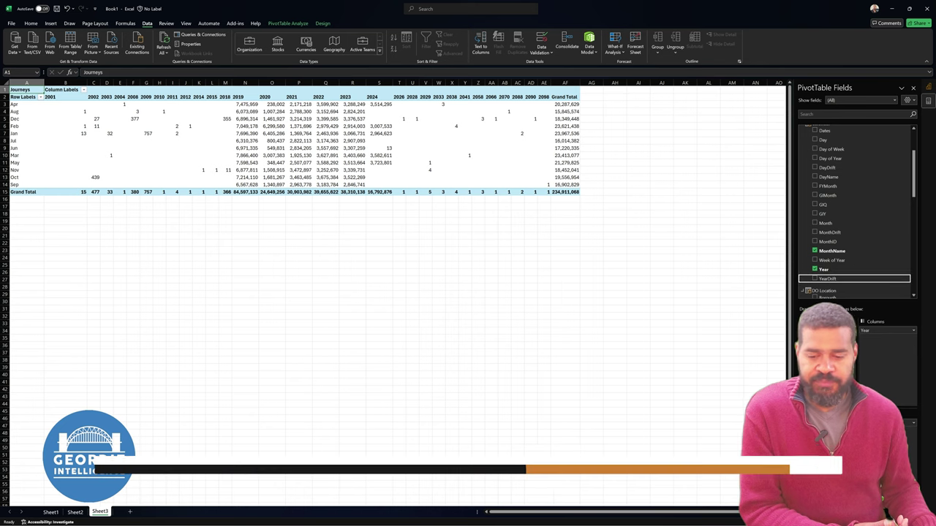
# Step: Add YearDrift as a report filter and enable Select Multiple Items
pyautogui.moveTo(828, 278); pyautogui.dragTo(821, 333)
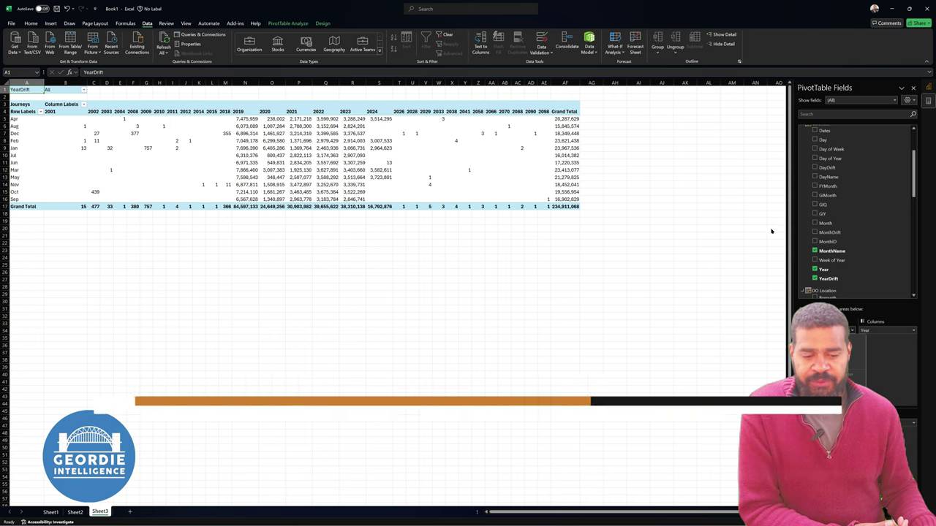
pyautogui.click(66, 88)
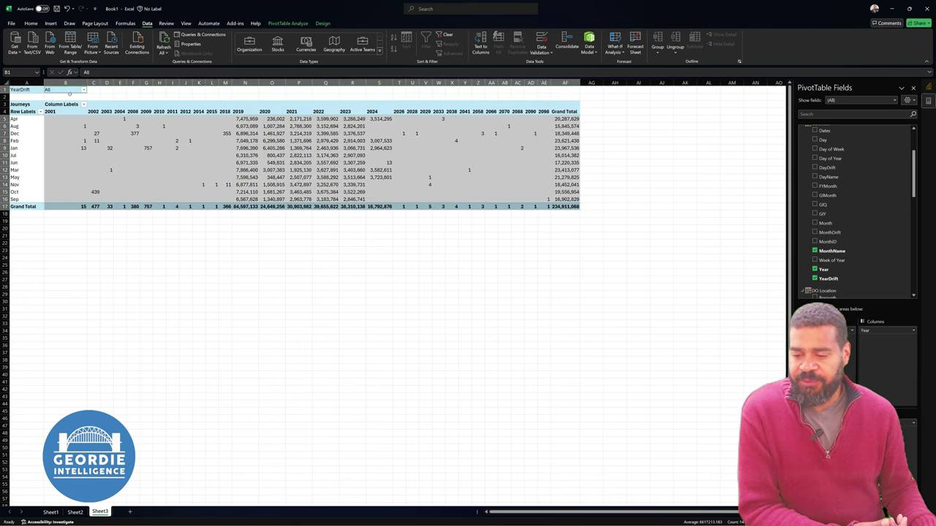
pyautogui.click(83, 90)
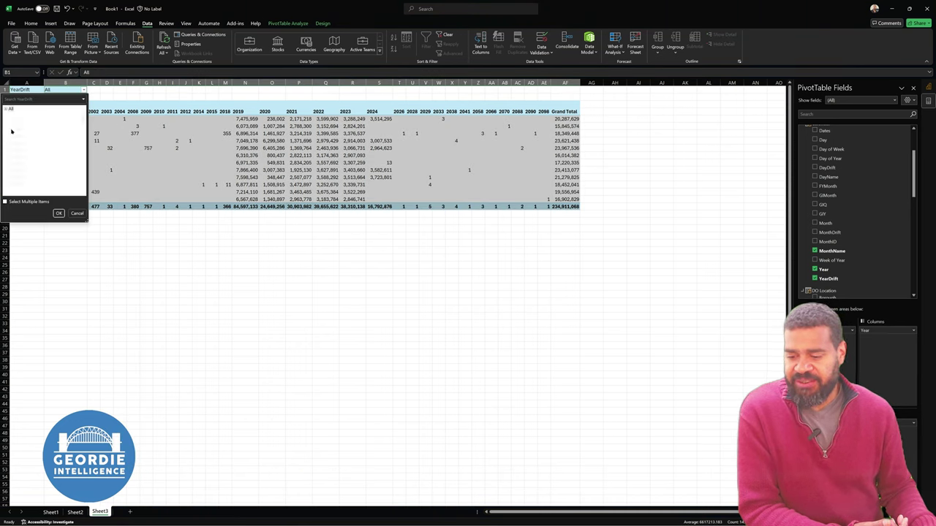
pyautogui.click(6, 108)
pyautogui.click(5, 202)
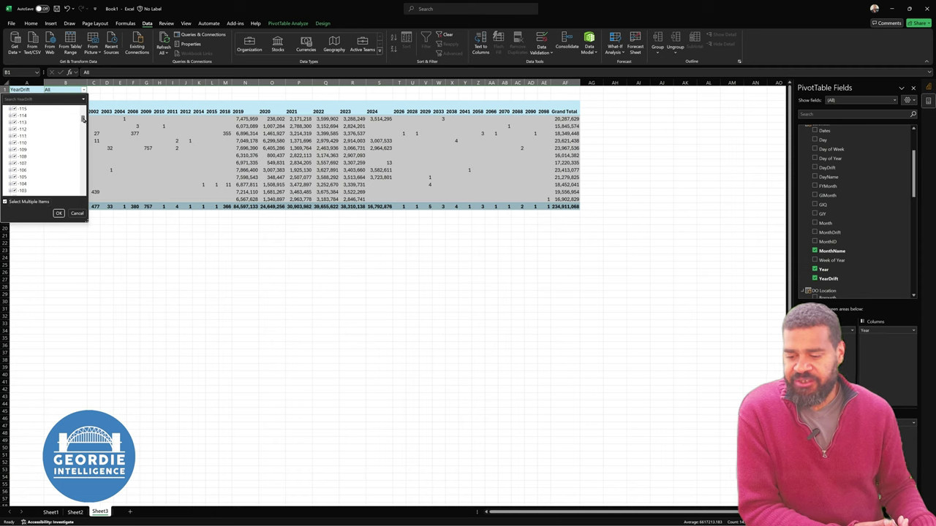
pyautogui.scroll(-2, 79, 122)
pyautogui.scroll(4, 84, 117)
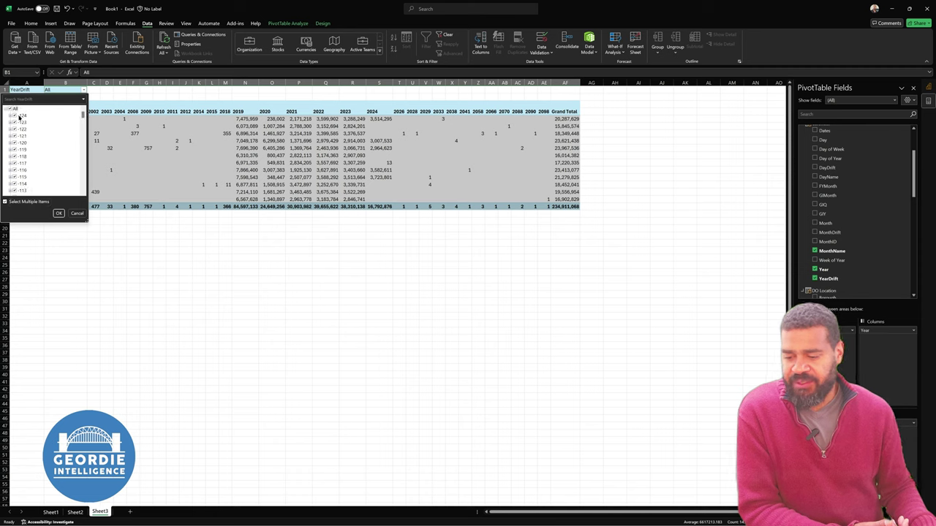
# Step: Uncheck all YearDrift values, tick 0 through -5, and apply the filter
pyautogui.click(10, 108)
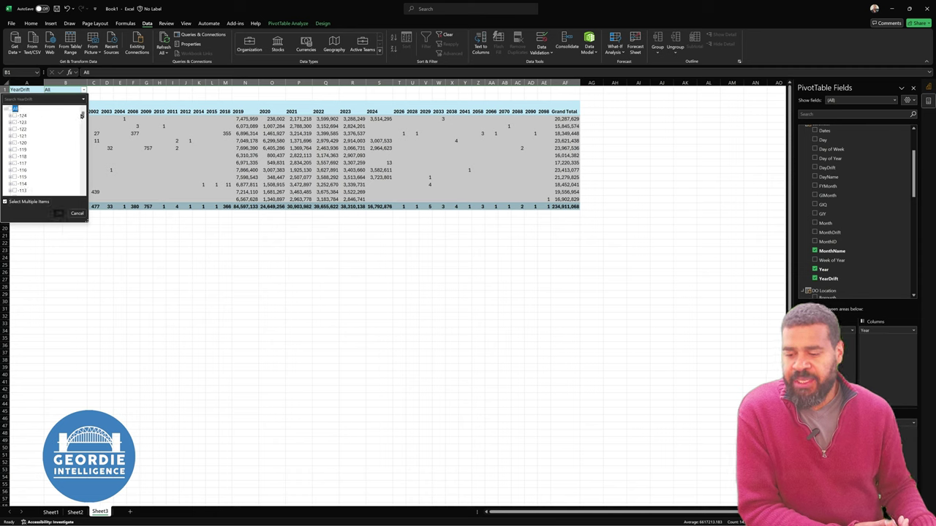
pyautogui.moveTo(82, 115); pyautogui.dragTo(80, 160)
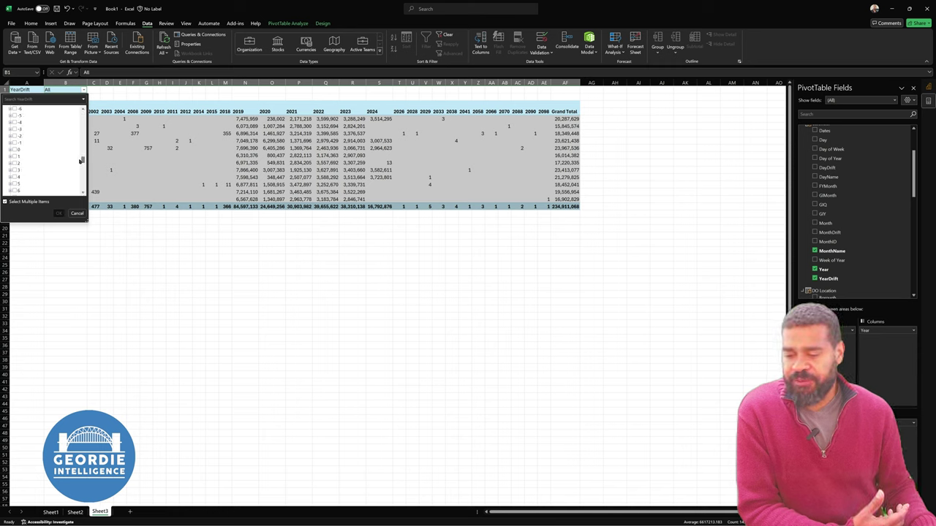
pyautogui.click(17, 149)
pyautogui.click(17, 143)
pyautogui.click(17, 136)
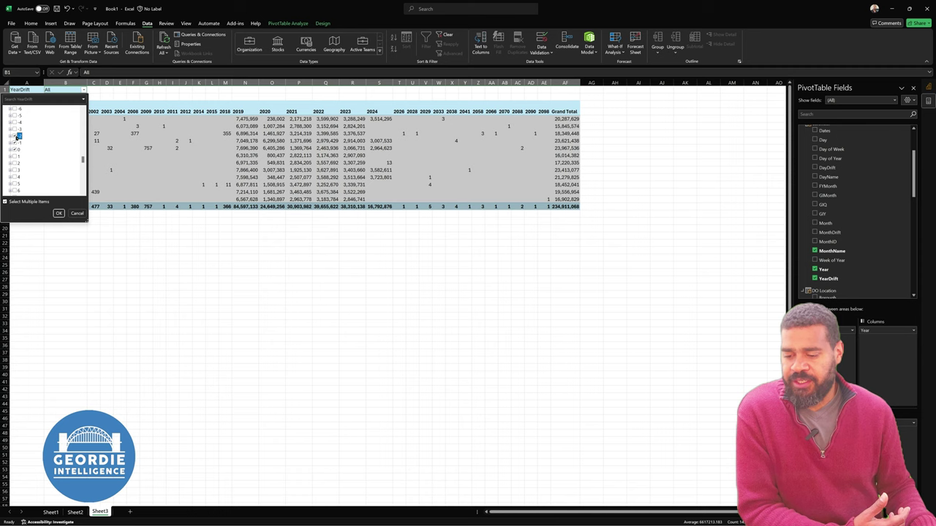
pyautogui.click(17, 122)
pyautogui.click(17, 115)
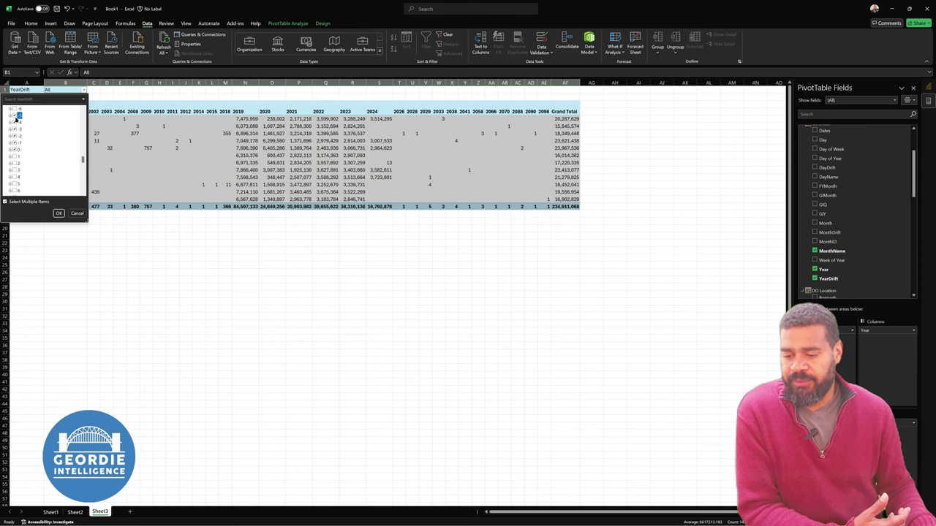
pyautogui.click(58, 212)
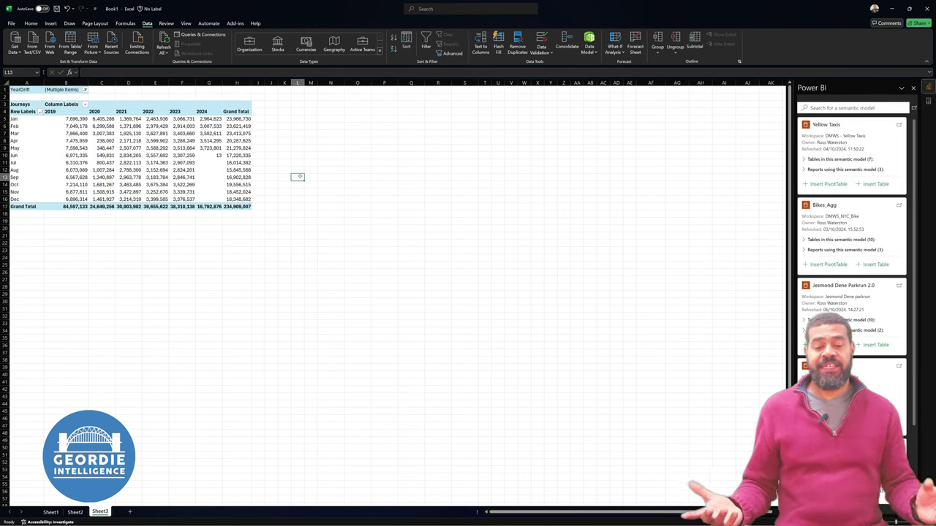
# Step: Insert a Borough slicer listing Bronx, Brooklyn, EWR, Manhattan, Queens, Staten Island and others
pyautogui.click(183, 147)
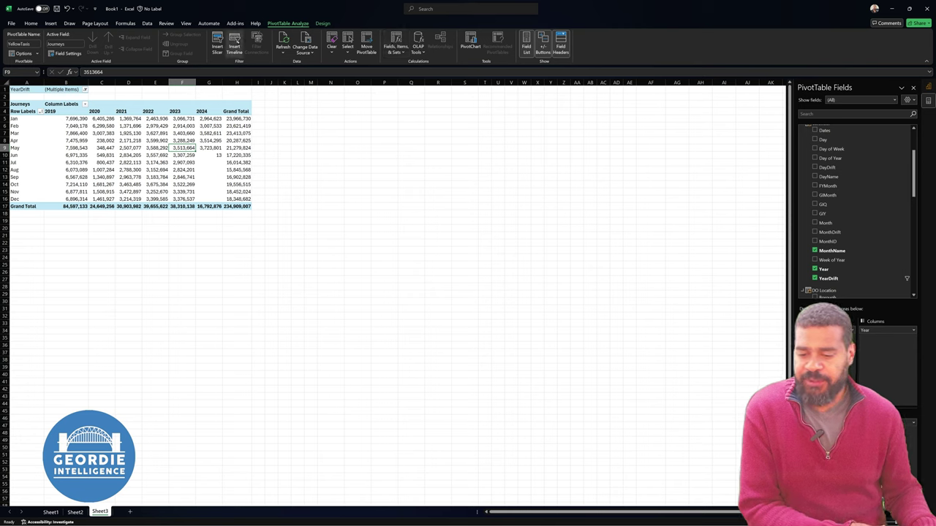
pyautogui.click(217, 45)
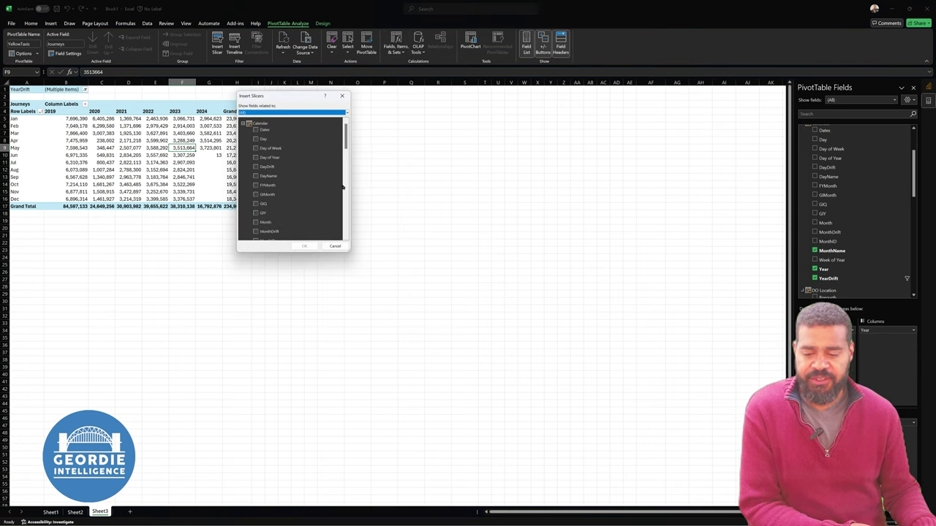
pyautogui.scroll(-6, 282, 146)
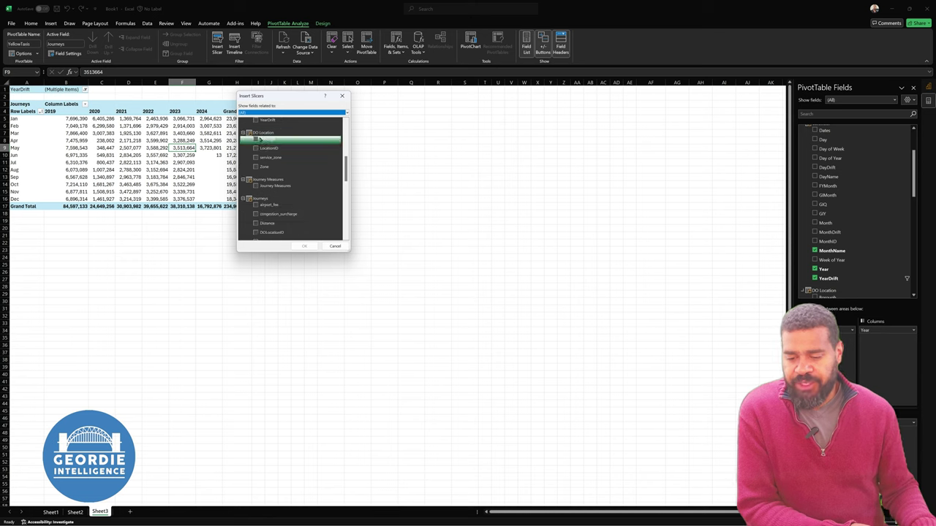
pyautogui.scroll(-5, 285, 168)
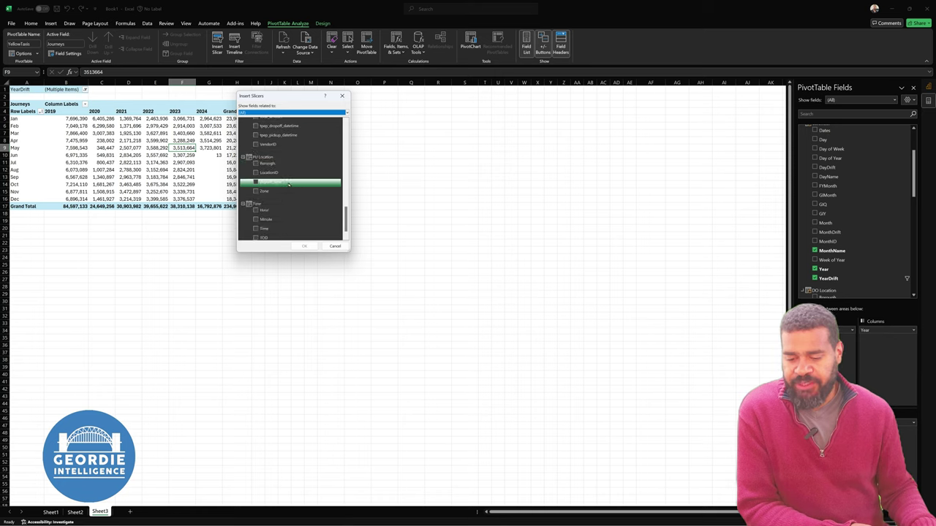
pyautogui.click(254, 161)
pyautogui.click(304, 246)
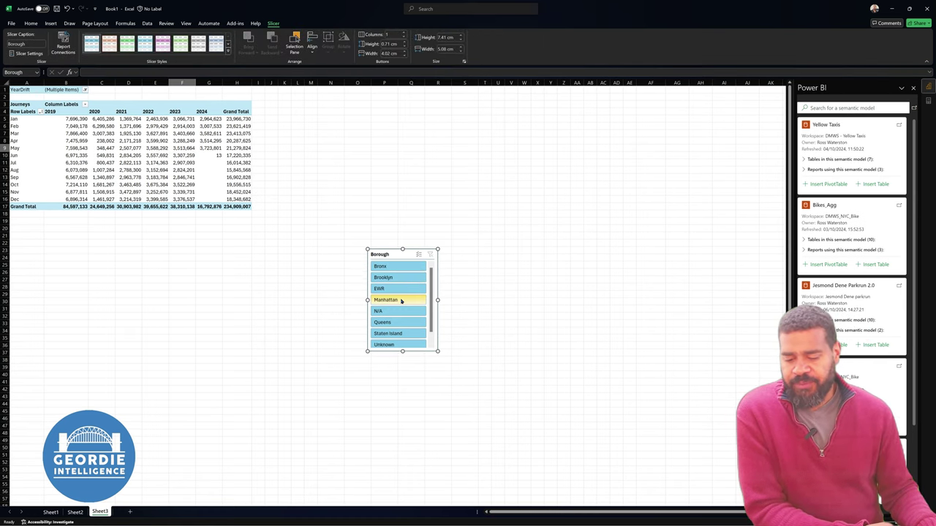
# Step: Filter the pivot to Manhattan (Journeys total 211,064,745) and drag the Borough slicer up beside it
pyautogui.click(402, 300)
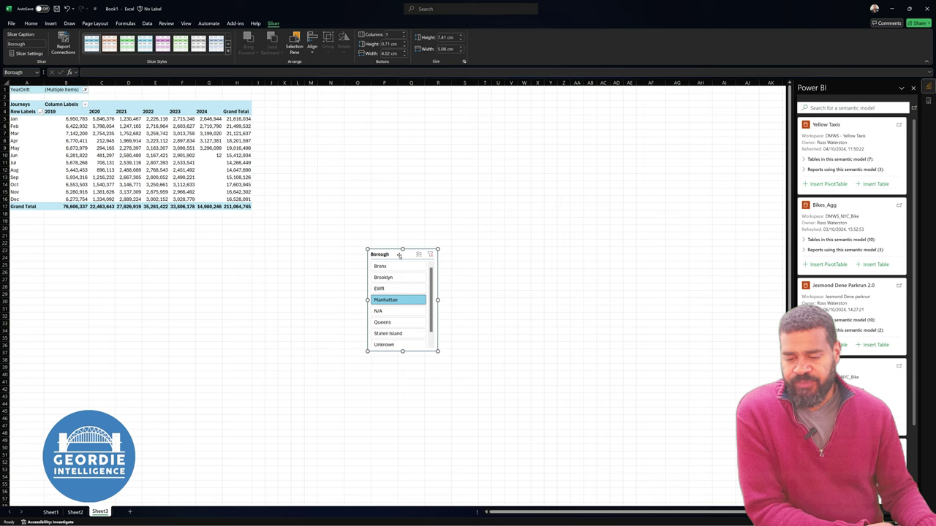
pyautogui.moveTo(402, 260); pyautogui.dragTo(356, 173)
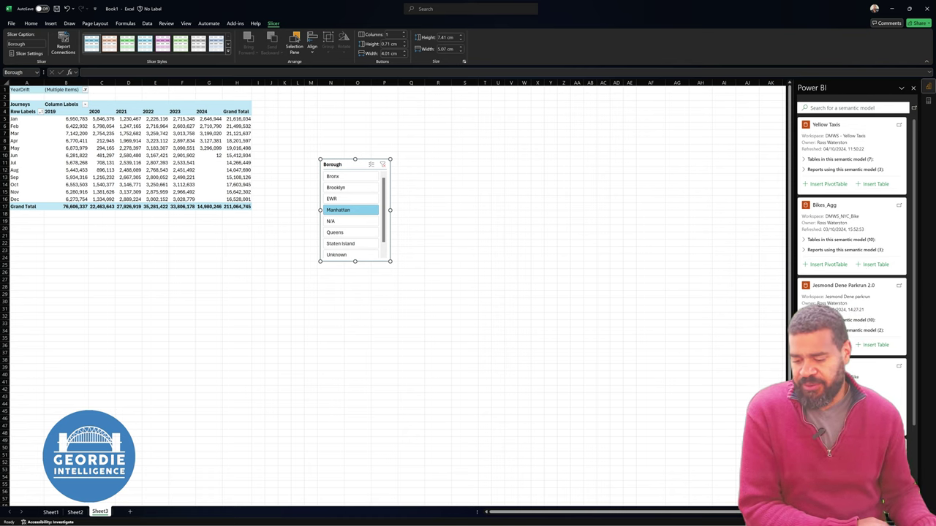
# Step: Start a Bikes_Agg table with the Bike Hires measure, Stations Area and Calendar MonthYear
pyautogui.click(878, 264)
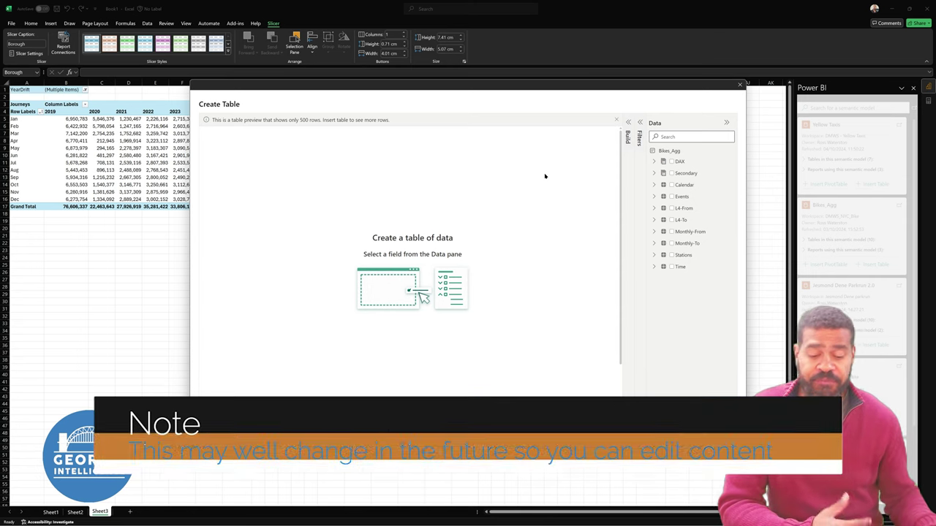
pyautogui.click(654, 162)
pyautogui.click(679, 174)
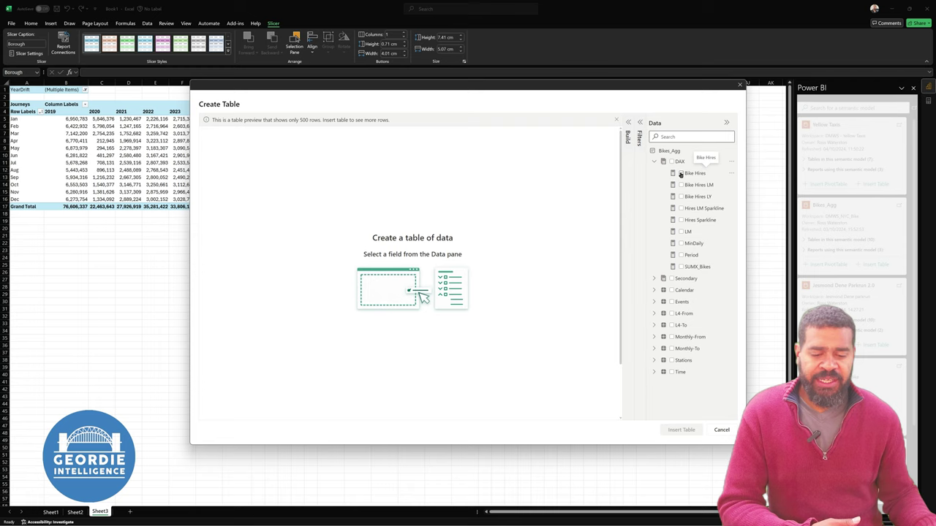
pyautogui.click(654, 360)
pyautogui.click(682, 372)
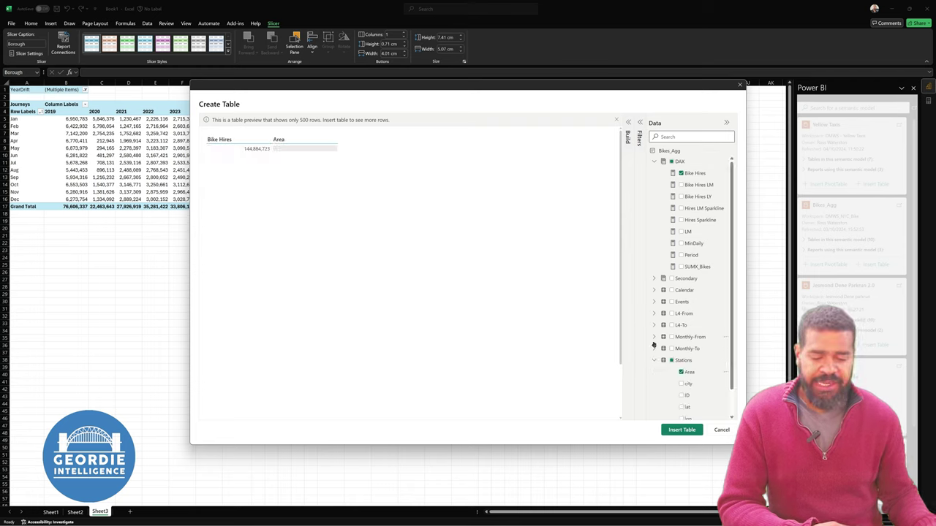
pyautogui.click(655, 290)
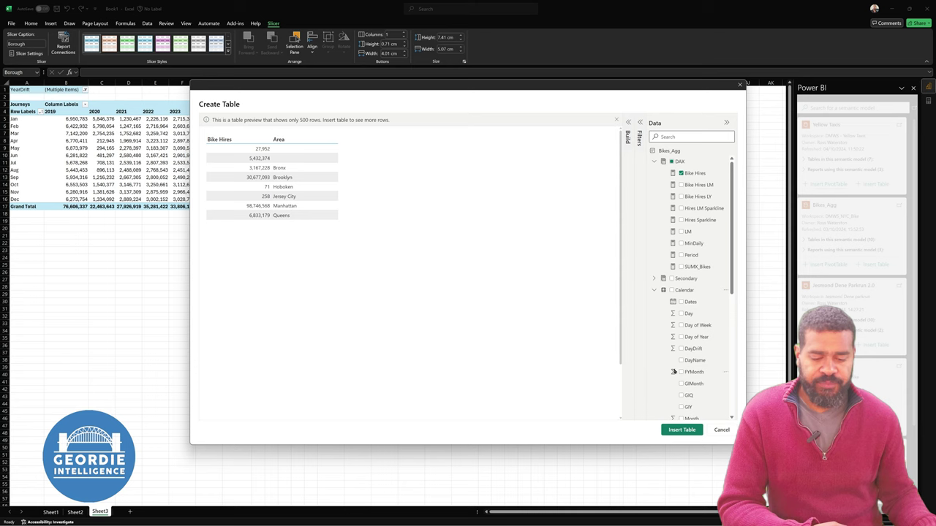
pyautogui.scroll(-3, 680, 360)
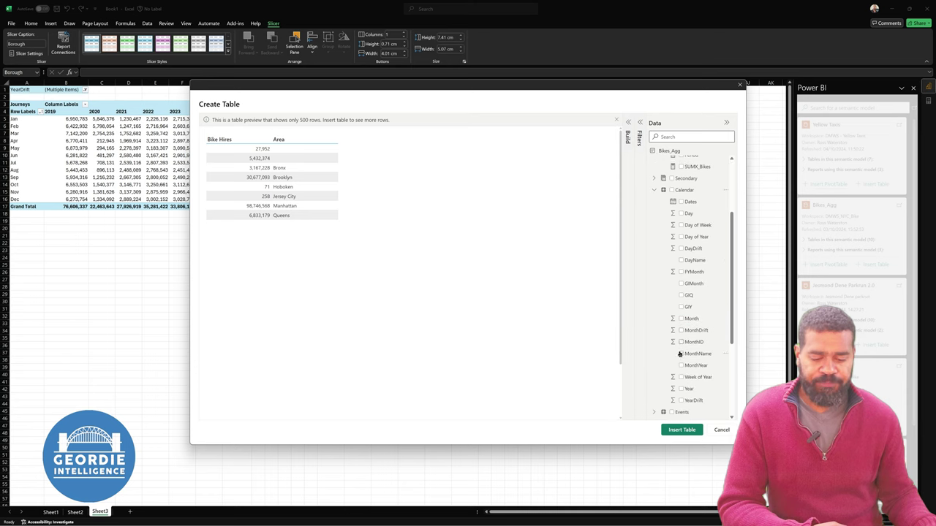
pyautogui.click(682, 365)
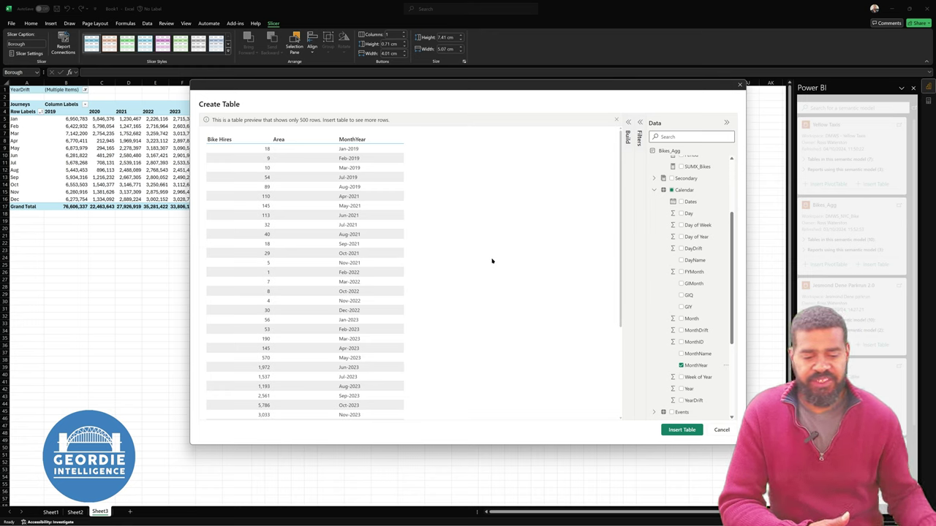
# Step: Make MonthYear the first column and insert the table into the workbook
pyautogui.click(626, 130)
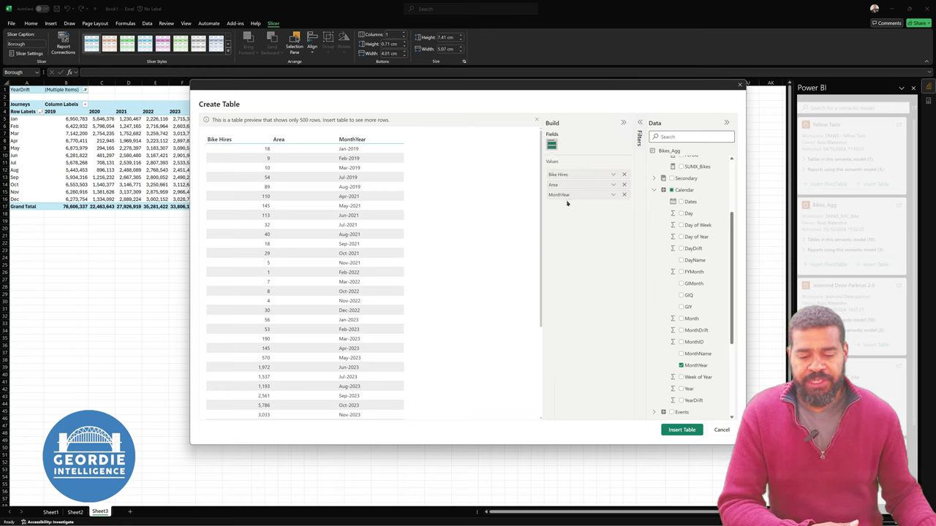
pyautogui.moveTo(569, 195)
pyautogui.mouseDown()
pyautogui.moveTo(567, 167)
pyautogui.moveTo(569, 185)
pyautogui.mouseUp()
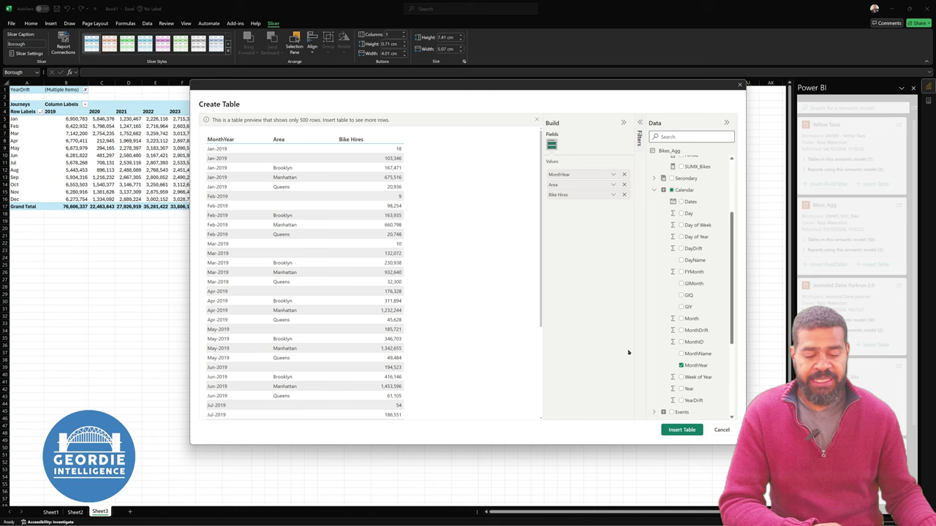
pyautogui.click(681, 430)
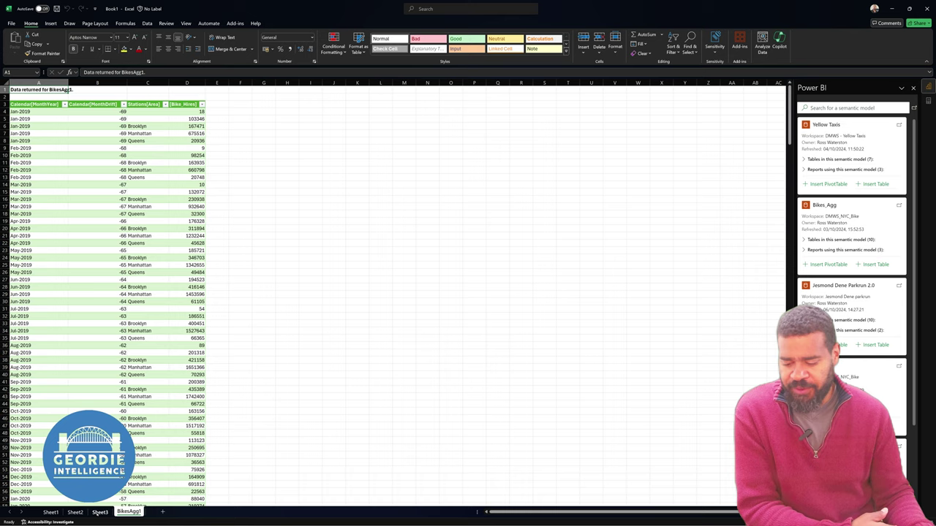
# Step: Return to Sheet3 and select a cell in the Journeys pivot table to show its field list
pyautogui.click(98, 513)
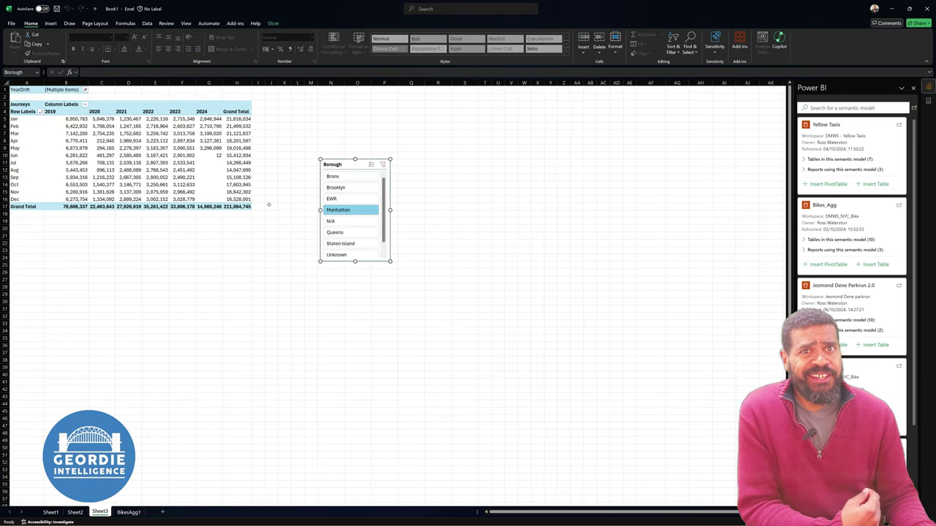
pyautogui.click(207, 177)
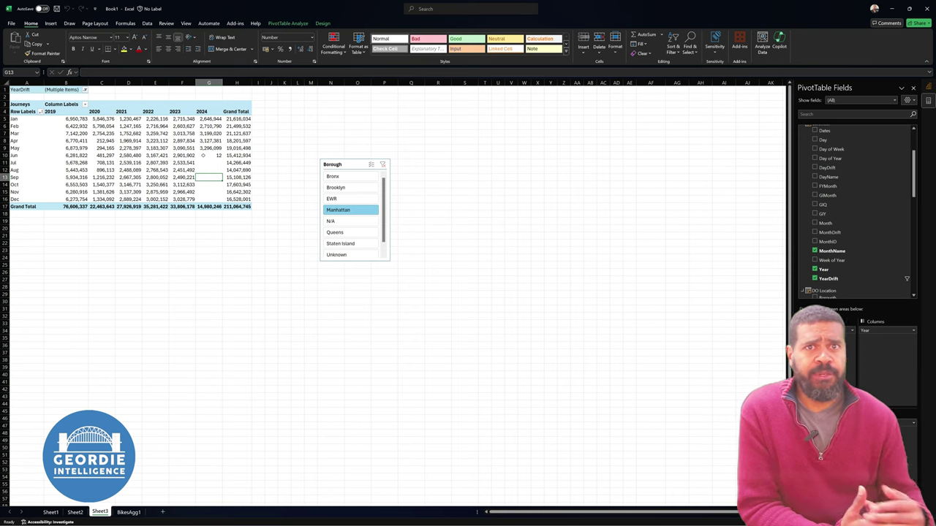